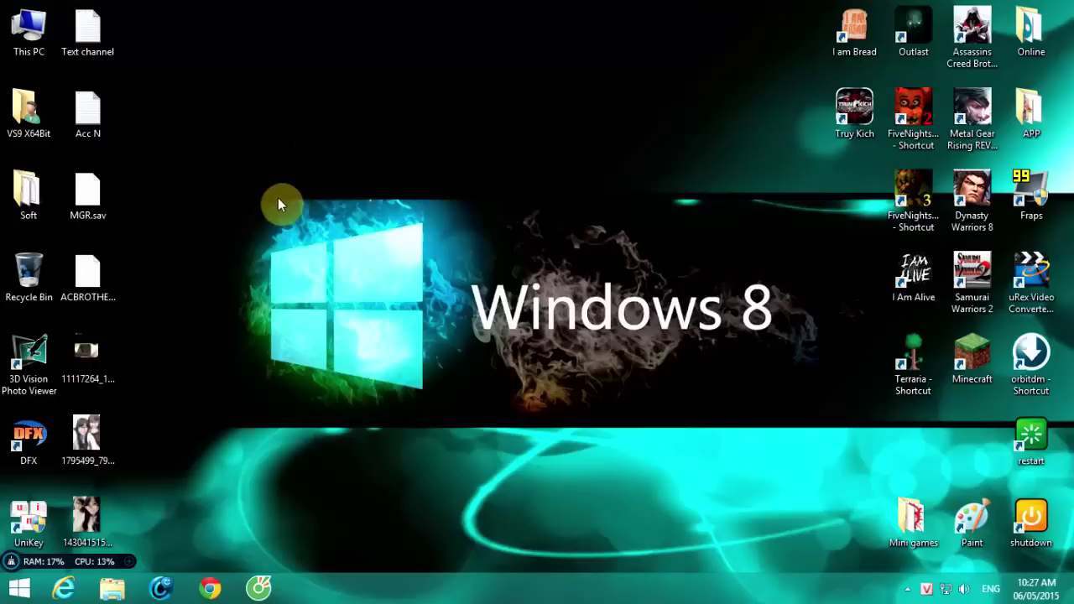
Open the Sleeping Dogs folder under Download\Game on Local disk (E:).
{"action": "left_click_drag", "start_coordinate": [262, 195], "coordinate": [540, 430]}
{"action": "double_click", "coordinate": [52, 51]}
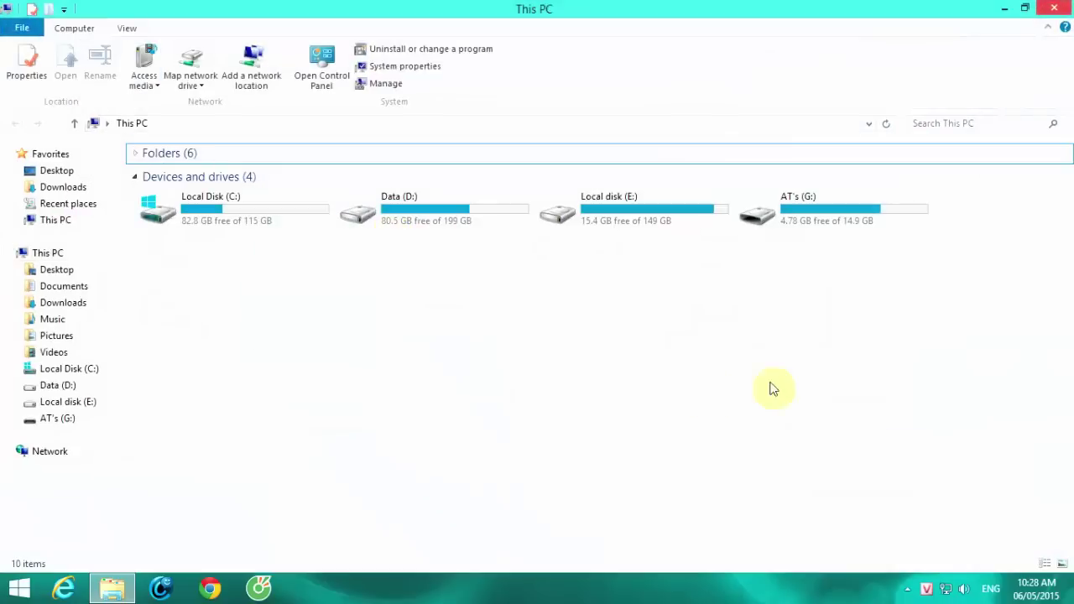
{"action": "left_click", "coordinate": [590, 220]}
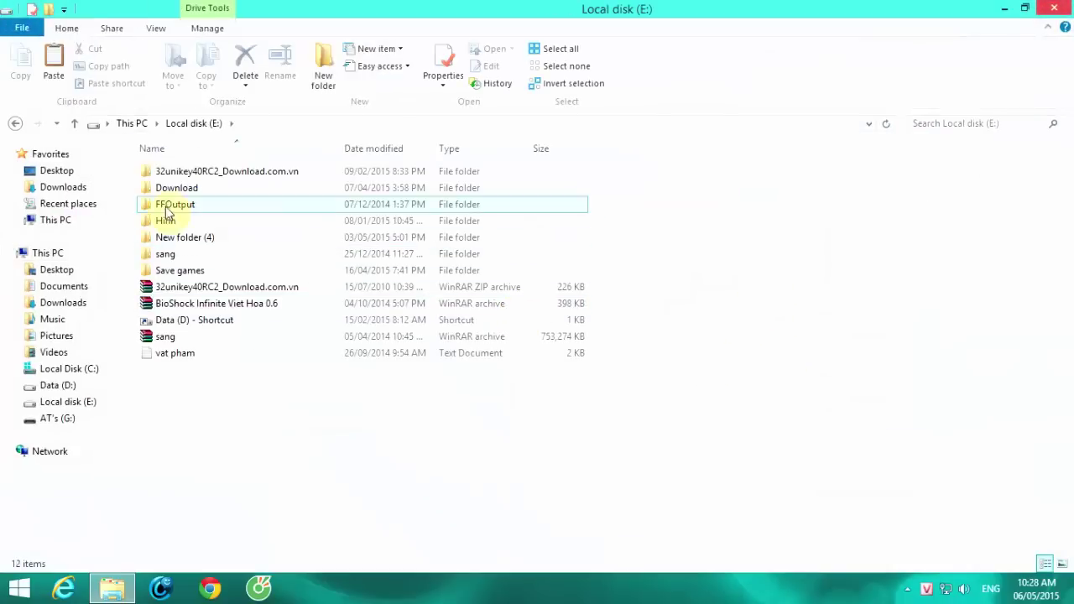
{"action": "double_click", "coordinate": [166, 190]}
{"action": "double_click", "coordinate": [170, 199]}
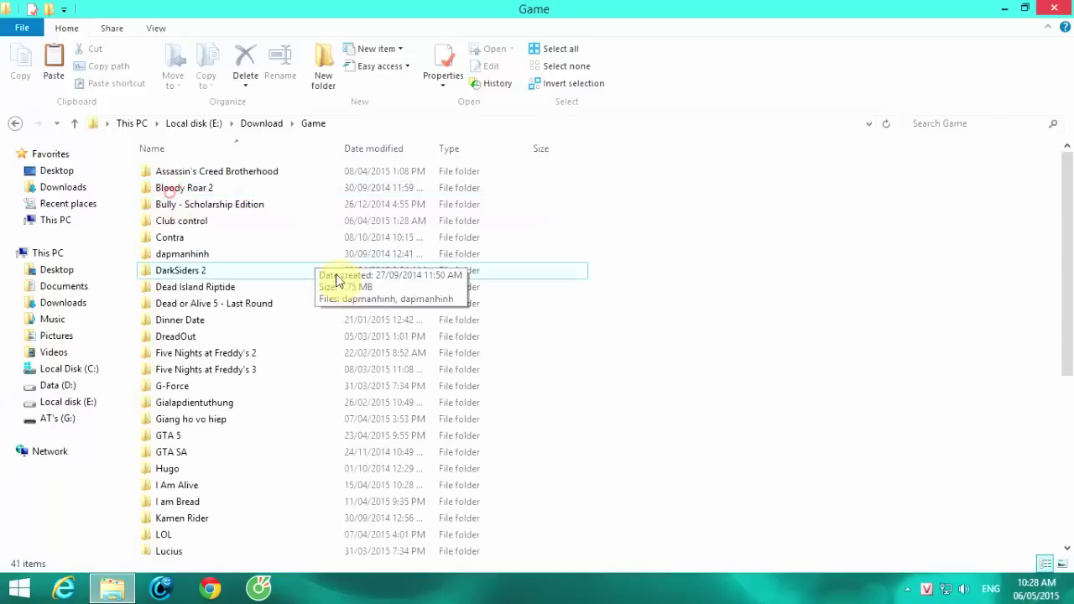
{"action": "scroll", "coordinate": [348, 293], "scroll_direction": "down", "scroll_amount": 6}
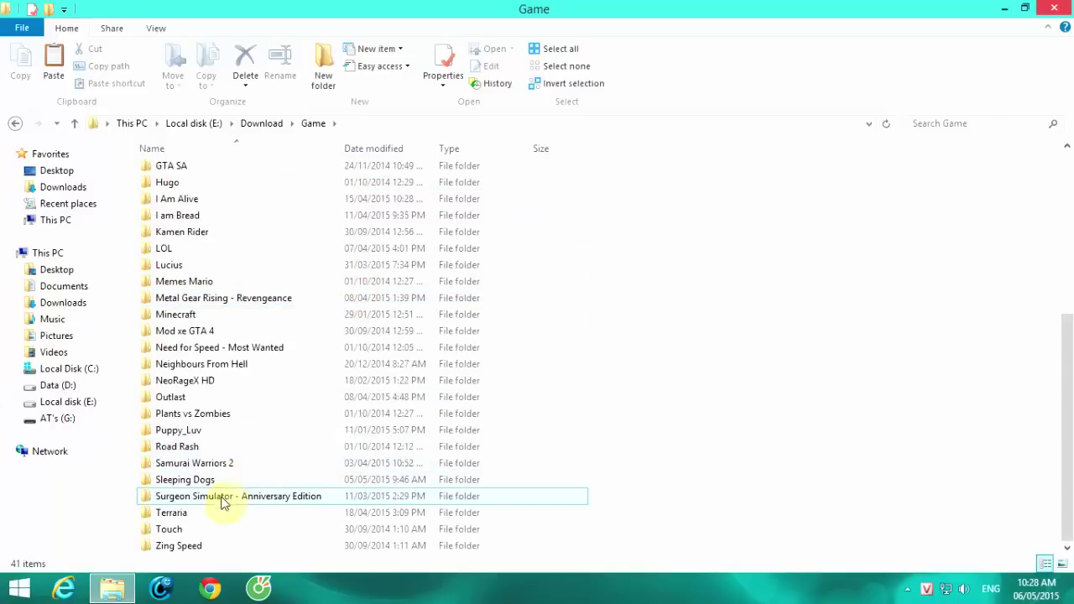
{"action": "left_click", "coordinate": [183, 483]}
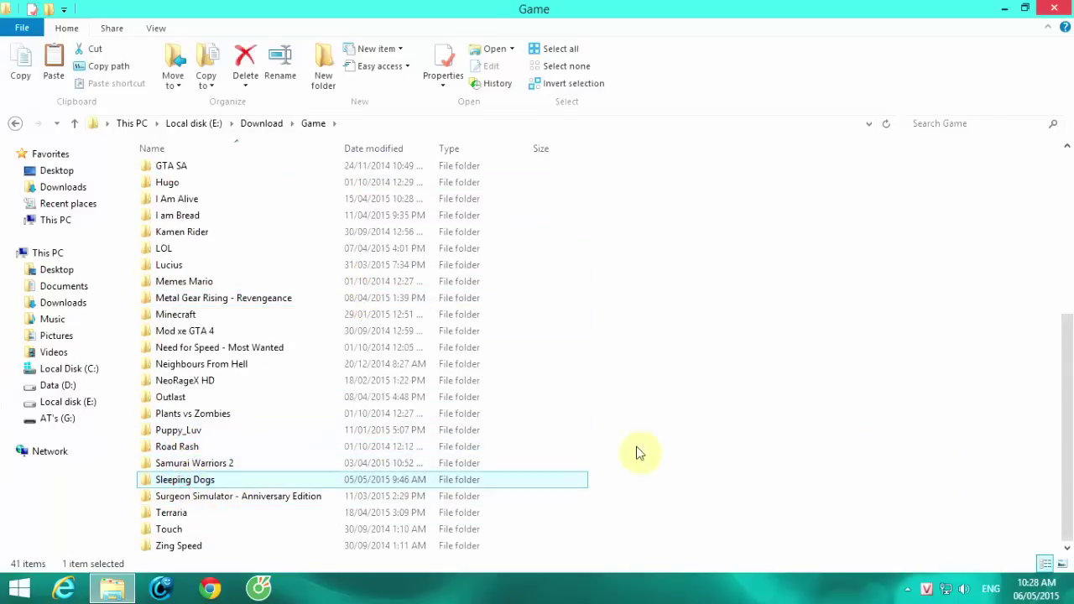
Examine the numbered Sleeping Dogs archive parts, from part01 through part37, in the folder listing.
{"action": "scroll", "coordinate": [508, 315], "scroll_direction": "down", "scroll_amount": 5}
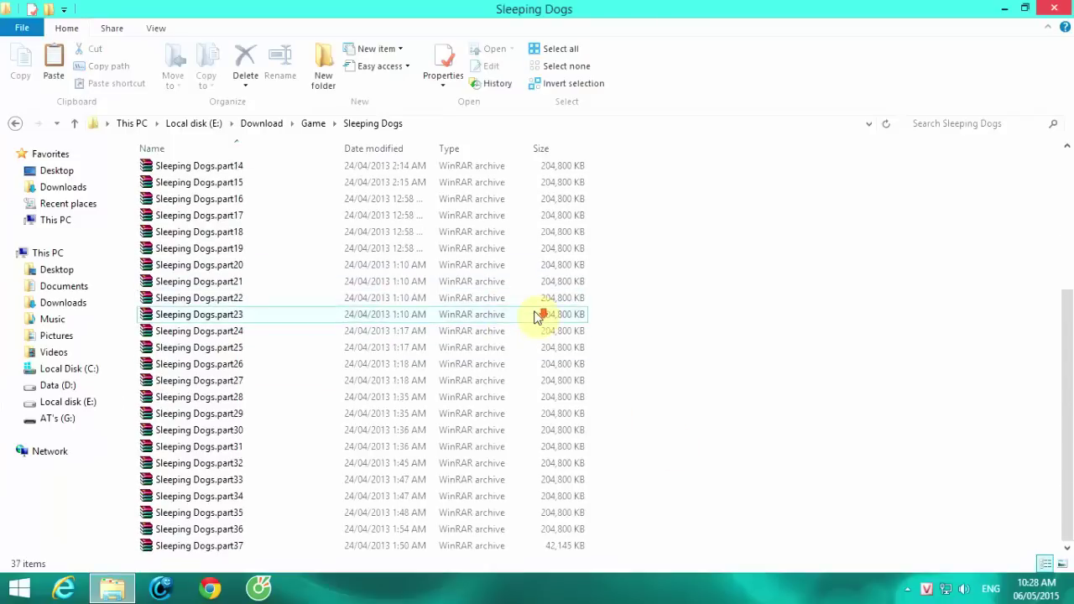
{"action": "scroll", "coordinate": [604, 455], "scroll_direction": "up", "scroll_amount": 5}
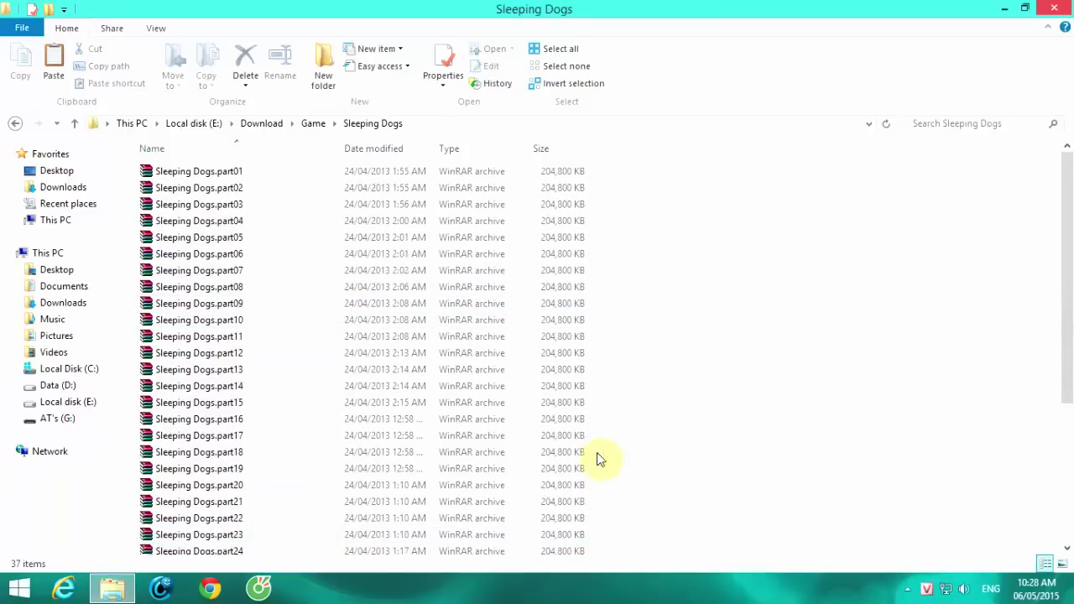
{"action": "left_click", "coordinate": [213, 177]}
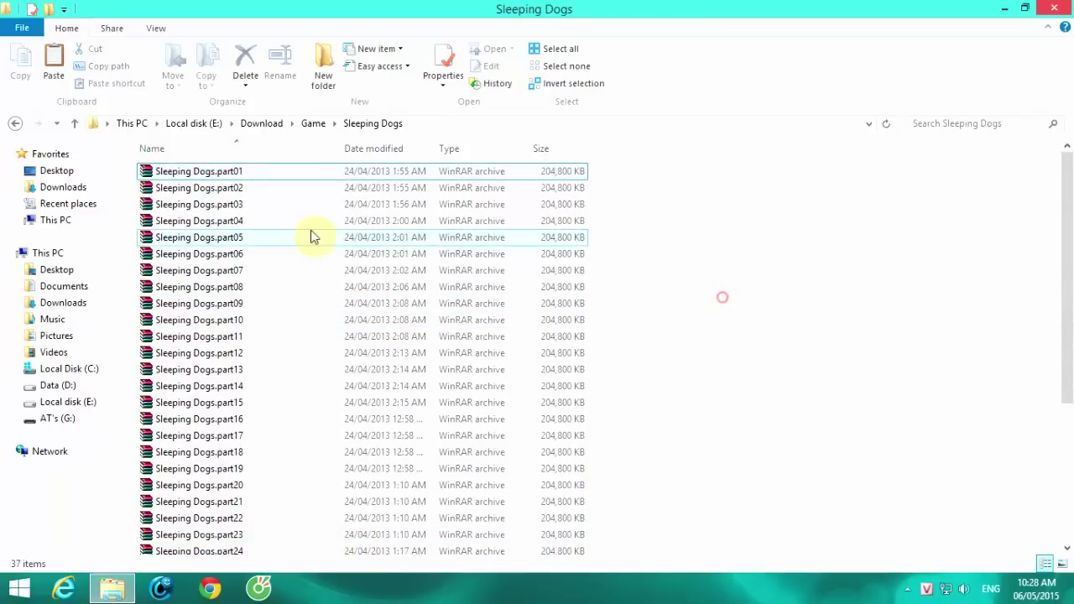
{"action": "left_click", "coordinate": [309, 223]}
{"action": "left_click", "coordinate": [239, 342]}
{"action": "left_click", "coordinate": [189, 207]}
{"action": "left_click", "coordinate": [211, 319]}
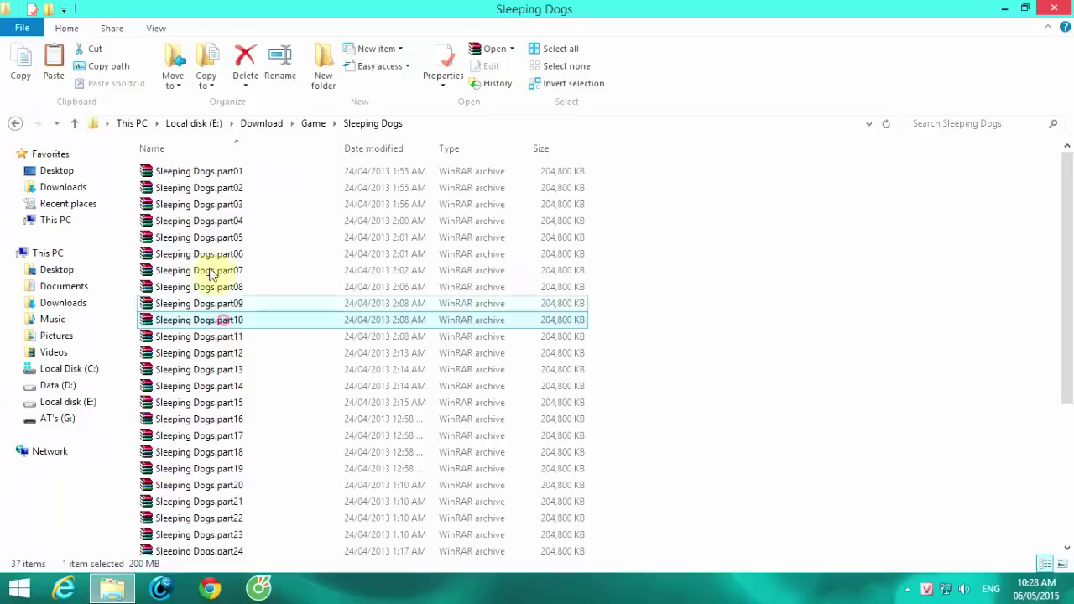
{"action": "scroll", "coordinate": [907, 343], "scroll_direction": "down", "scroll_amount": 4}
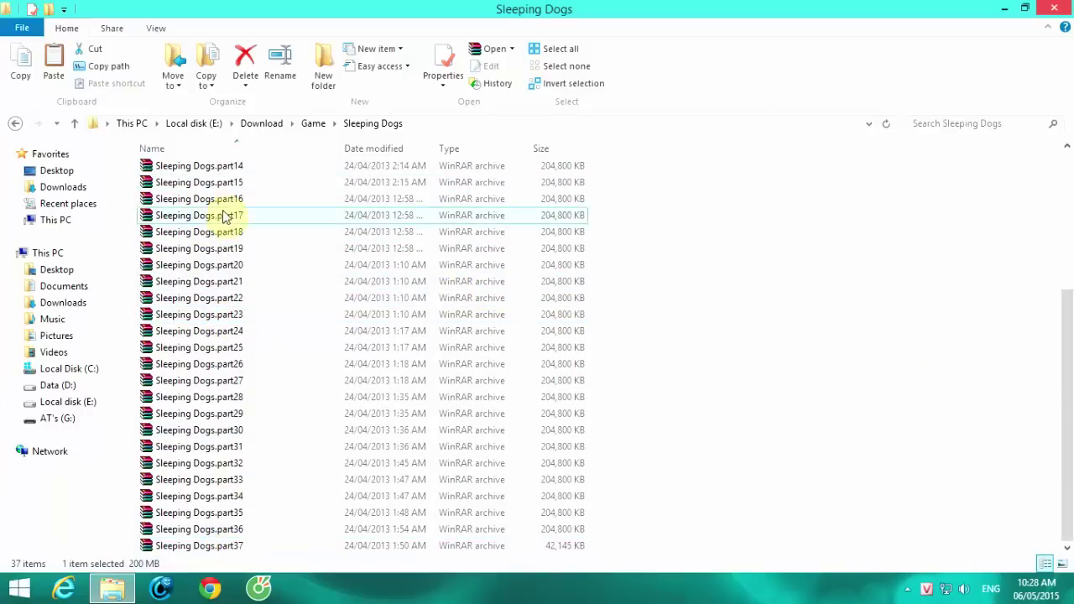
{"action": "scroll", "coordinate": [650, 388], "scroll_direction": "up", "scroll_amount": 5}
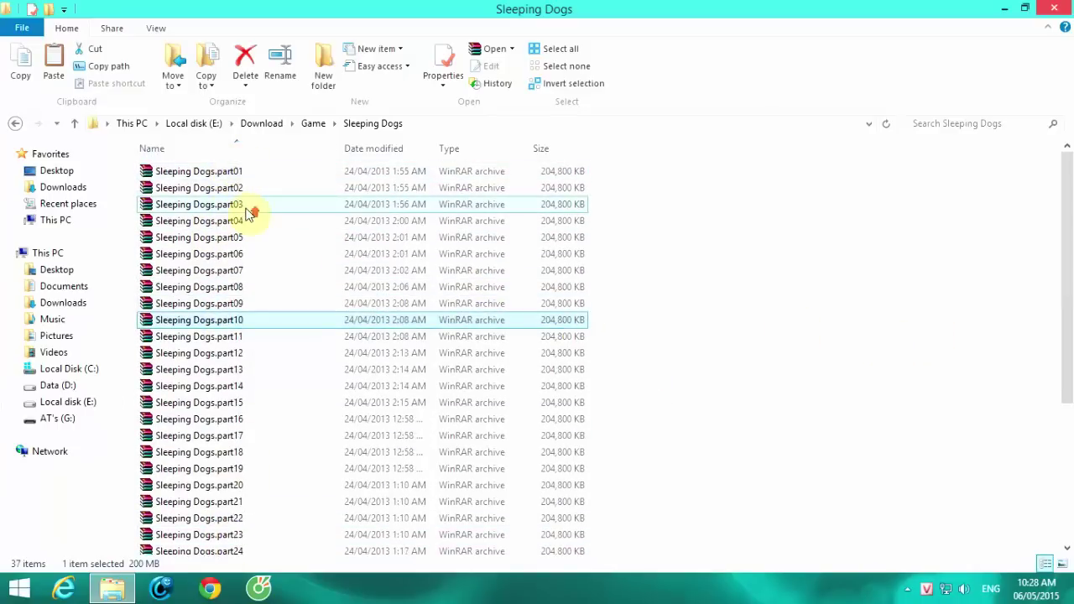
{"action": "left_click", "coordinate": [252, 451]}
{"action": "left_click", "coordinate": [713, 316]}
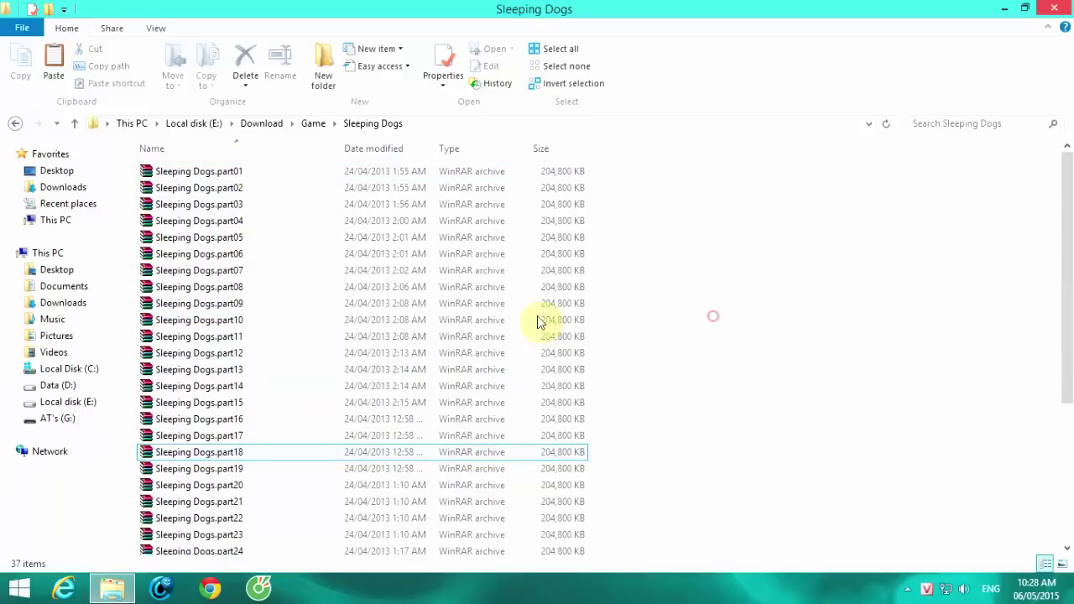
{"action": "left_click", "coordinate": [231, 238]}
{"action": "left_click", "coordinate": [743, 325]}
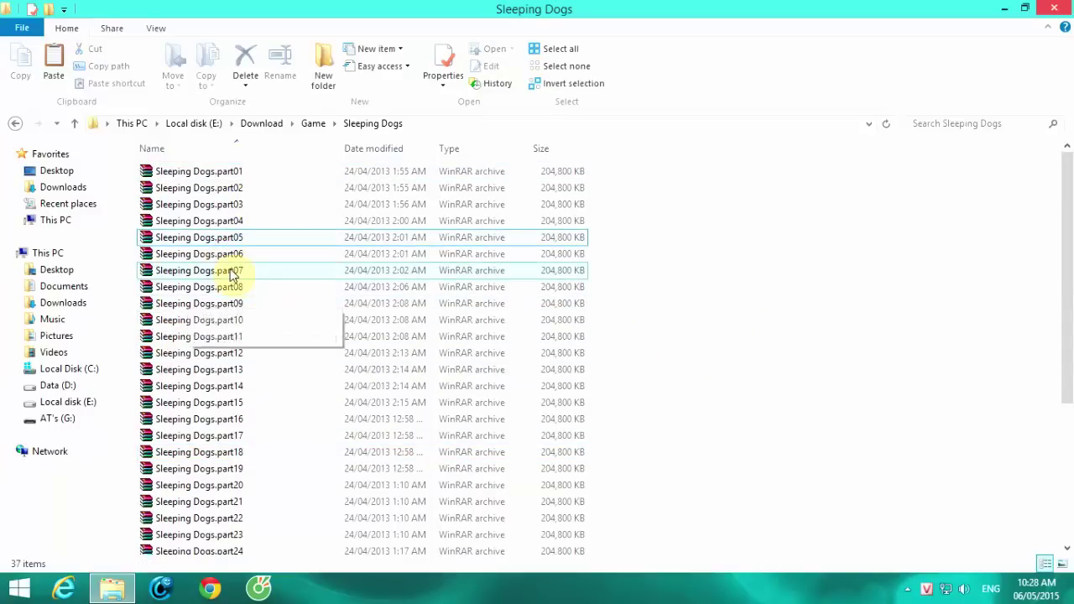
{"action": "left_click", "coordinate": [211, 174]}
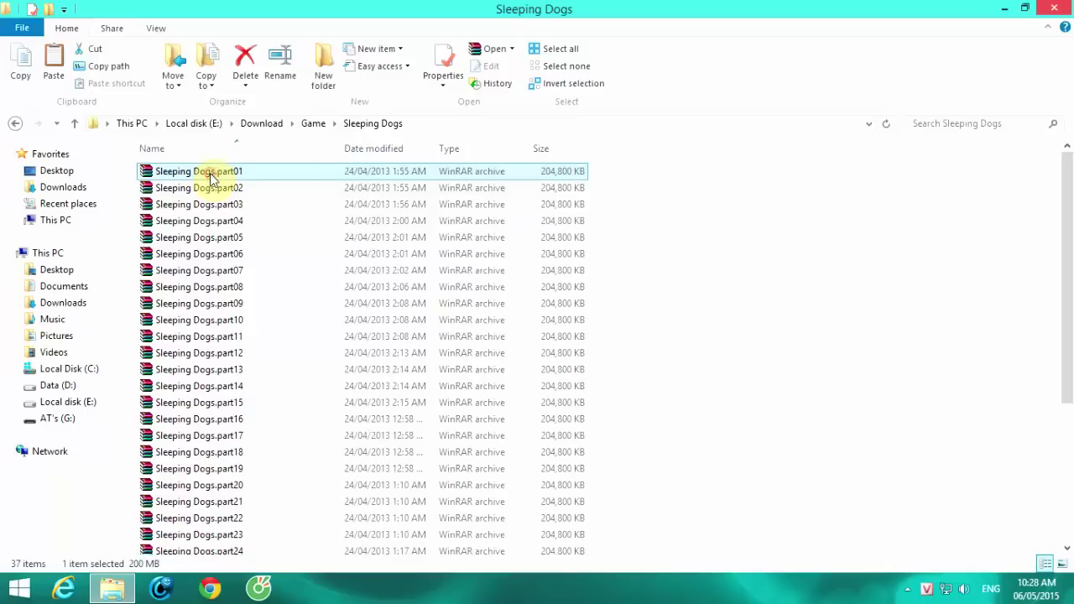
{"action": "left_click", "coordinate": [211, 223]}
{"action": "left_click", "coordinate": [214, 255]}
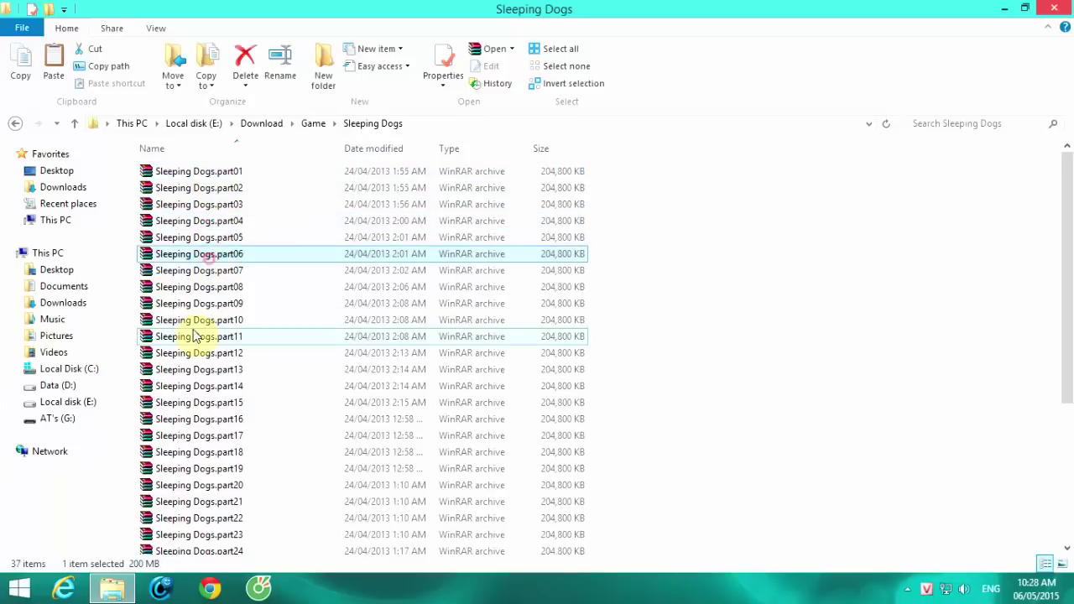
{"action": "left_click", "coordinate": [195, 335]}
{"action": "right_click", "coordinate": [193, 335]}
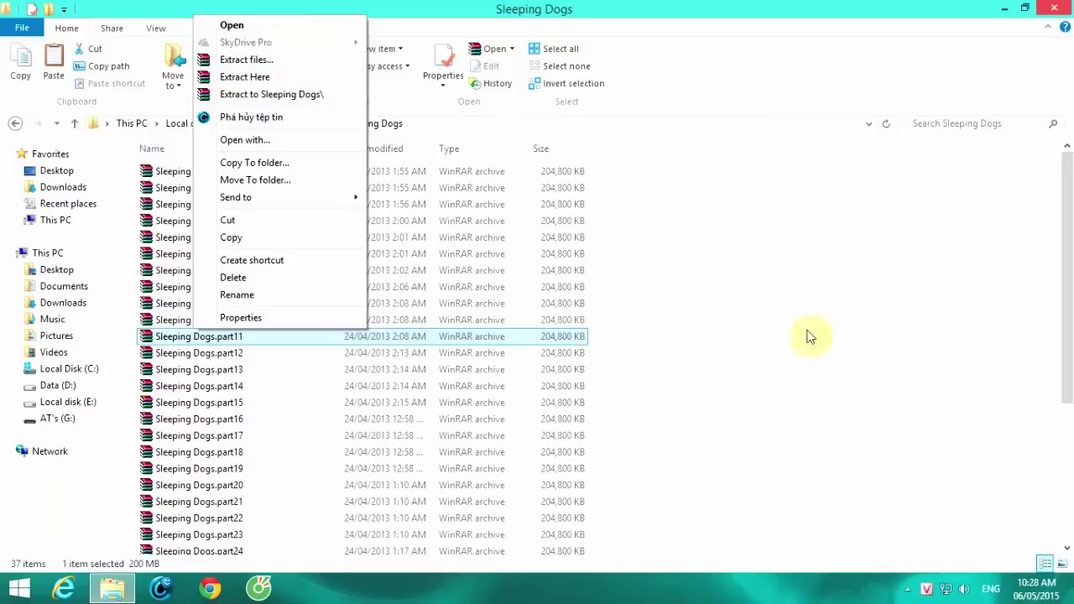
{"action": "left_click", "coordinate": [731, 295]}
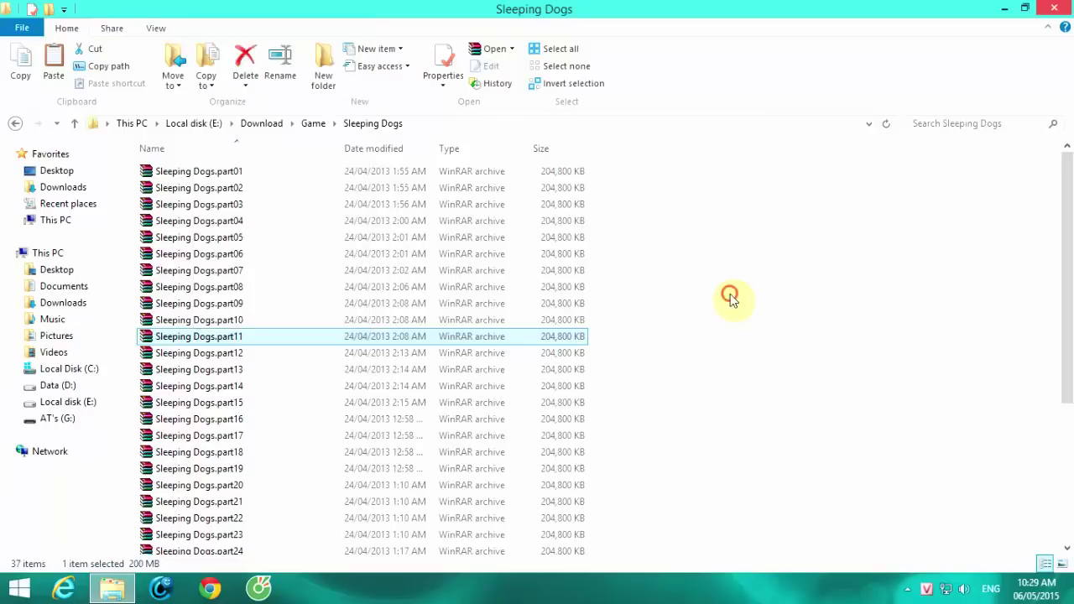
Open Sleeping Dogs.part11 in WinRAR, examine the files it contains, and close the archive.
{"action": "double_click", "coordinate": [195, 337]}
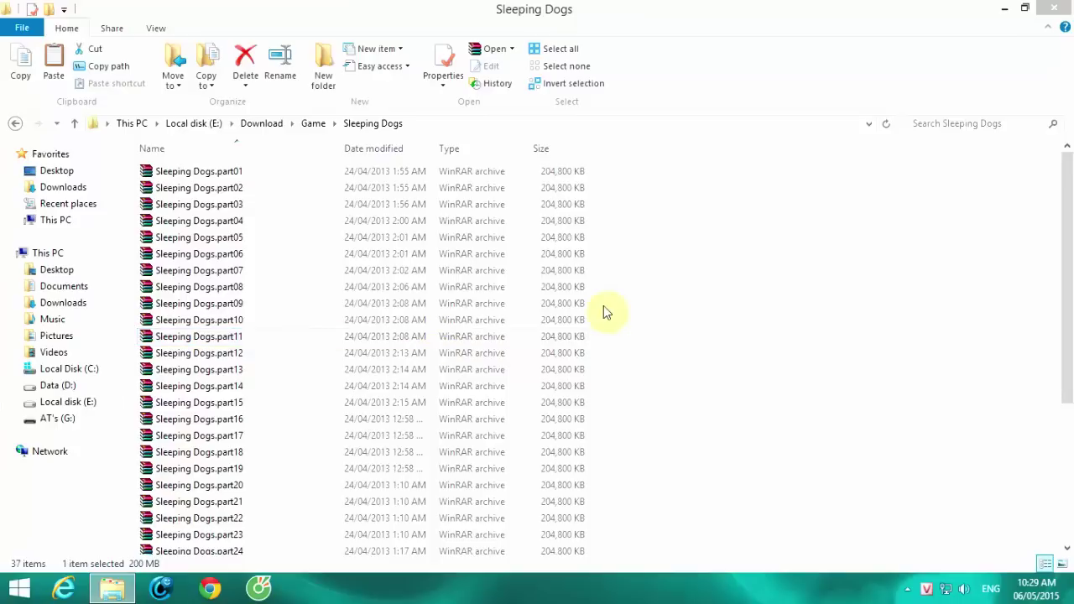
{"action": "left_click", "coordinate": [405, 72]}
{"action": "left_click_drag", "start_coordinate": [466, 78], "coordinate": [682, 84]}
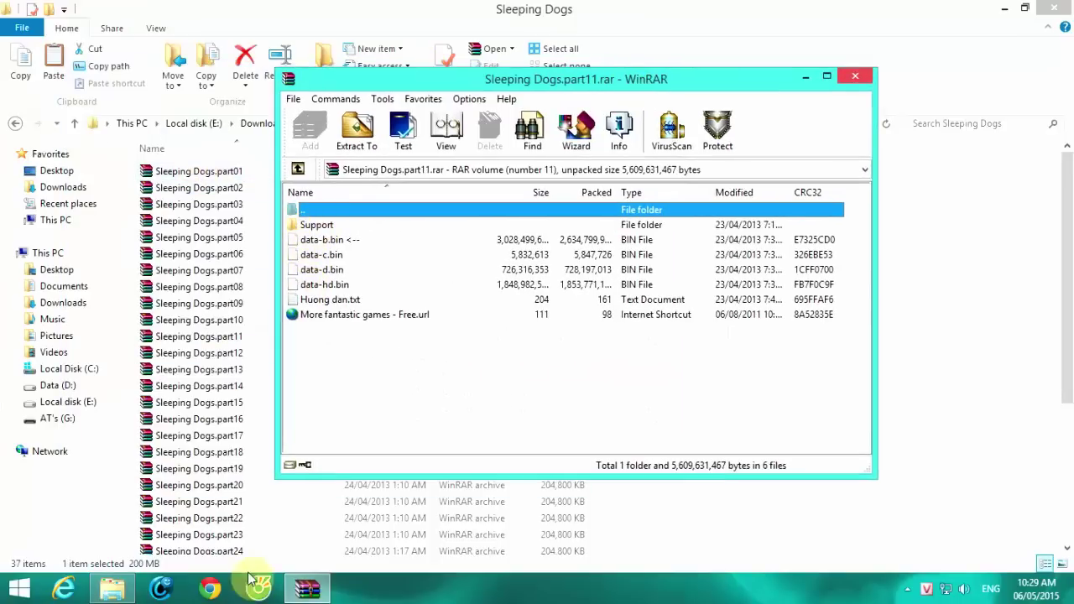
{"action": "left_click", "coordinate": [334, 225]}
{"action": "left_click_drag", "start_coordinate": [333, 344], "coordinate": [337, 221]}
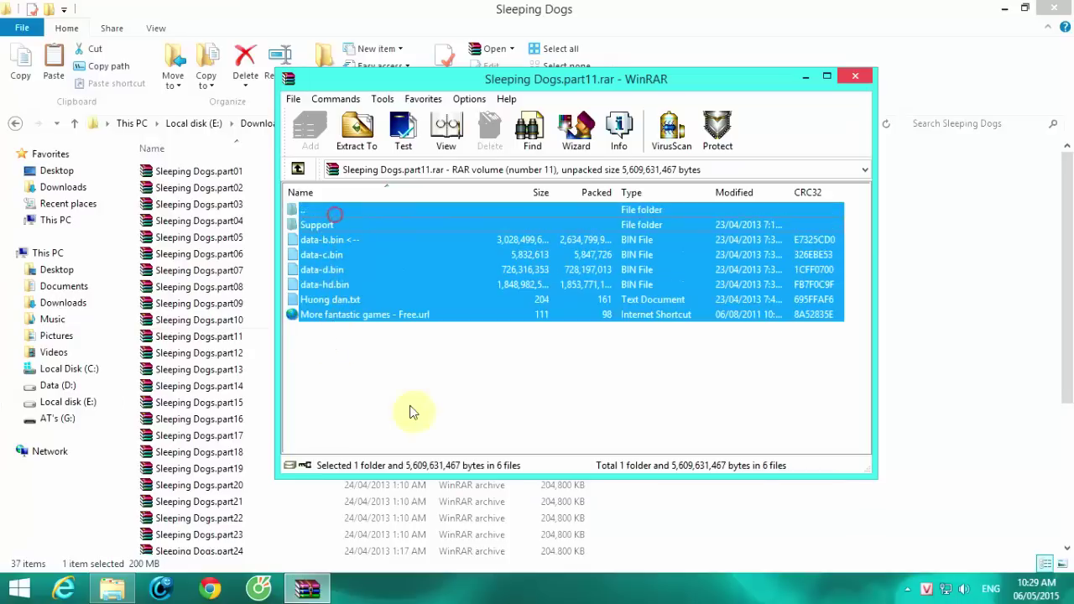
{"action": "left_click", "coordinate": [412, 401]}
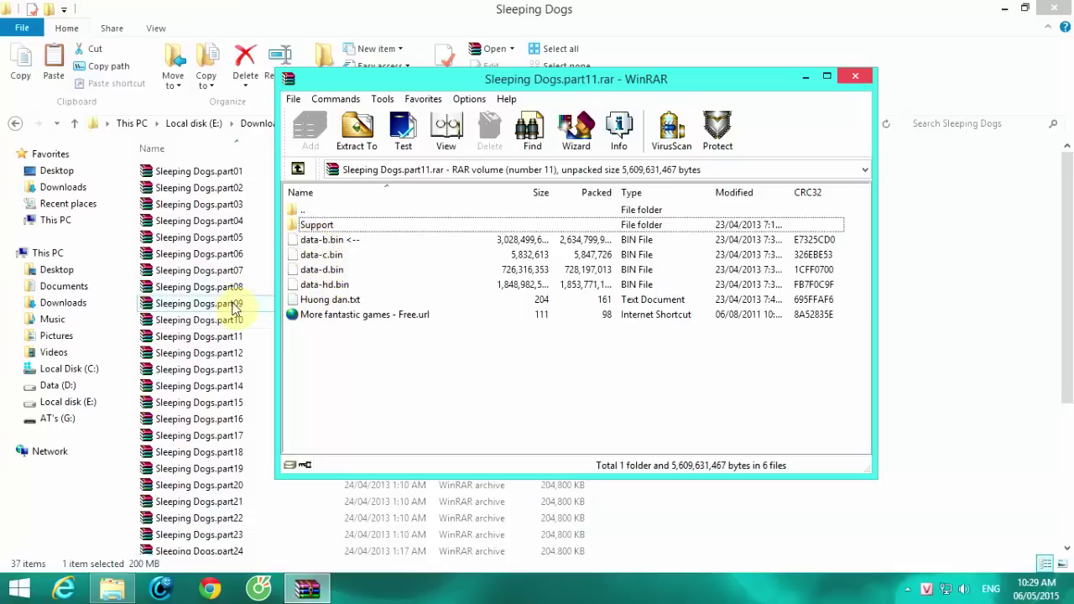
{"action": "left_click", "coordinate": [855, 77]}
Open Sleeping Dogs.part01 in WinRAR, examine the game files it contains, and close the archive.
{"action": "double_click", "coordinate": [262, 171]}
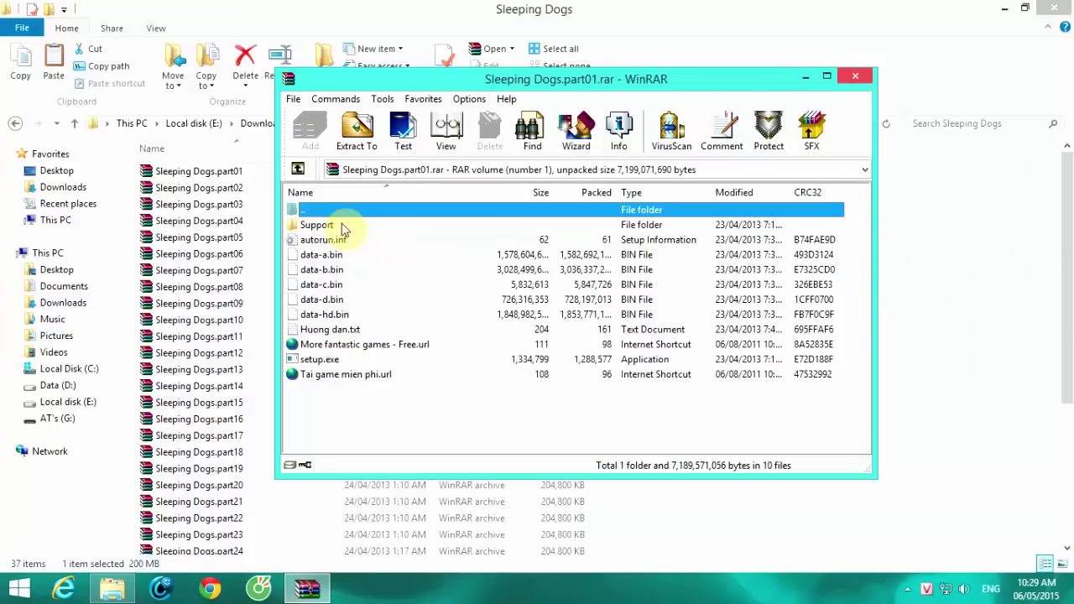
{"action": "left_click", "coordinate": [805, 77]}
{"action": "left_click", "coordinate": [743, 237]}
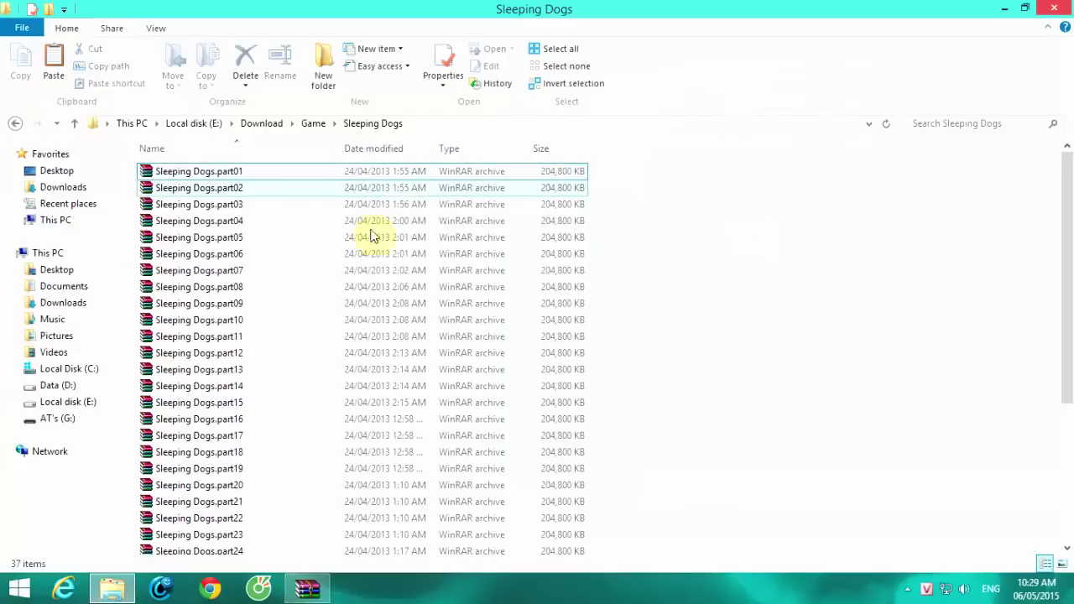
{"action": "left_click", "coordinate": [324, 589]}
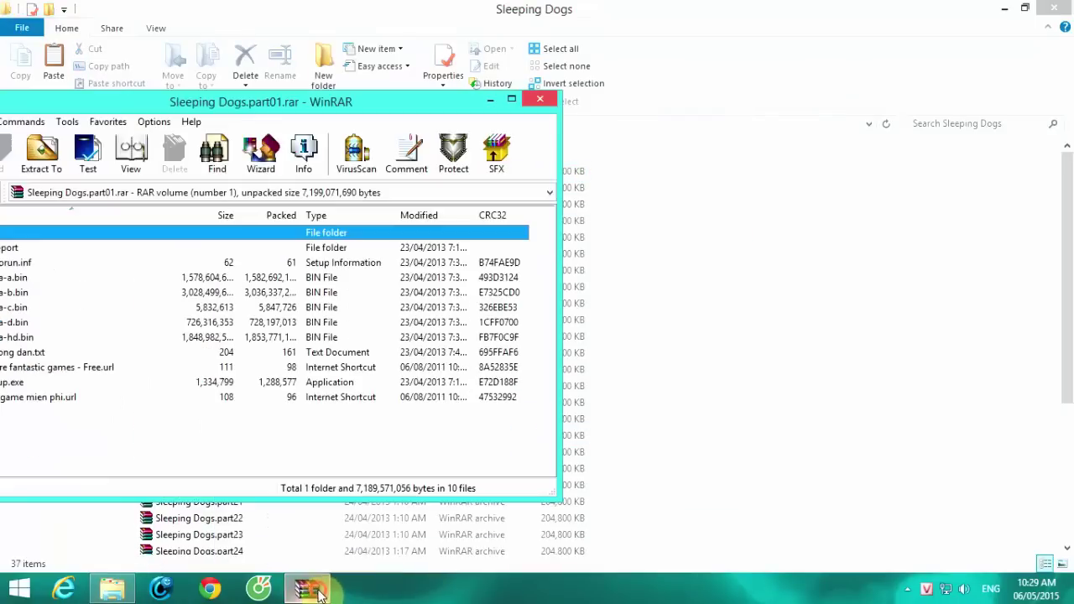
{"action": "left_click", "coordinate": [882, 135]}
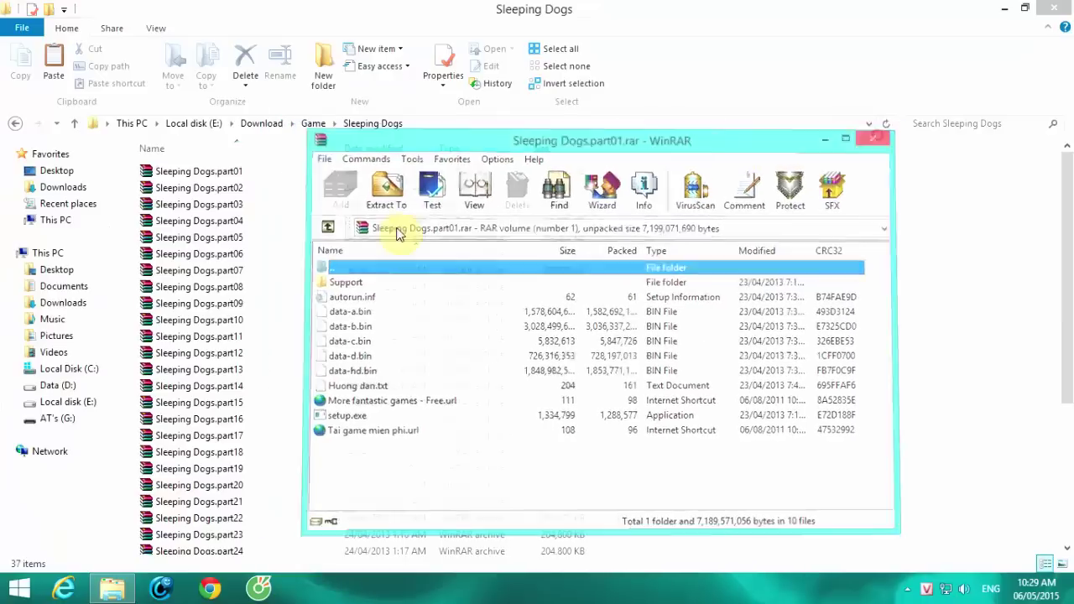
Extract the multi-part archive from Sleeping Dogs.part01 into its own Sleeping Dogs subfolder.
{"action": "right_click", "coordinate": [221, 172]}
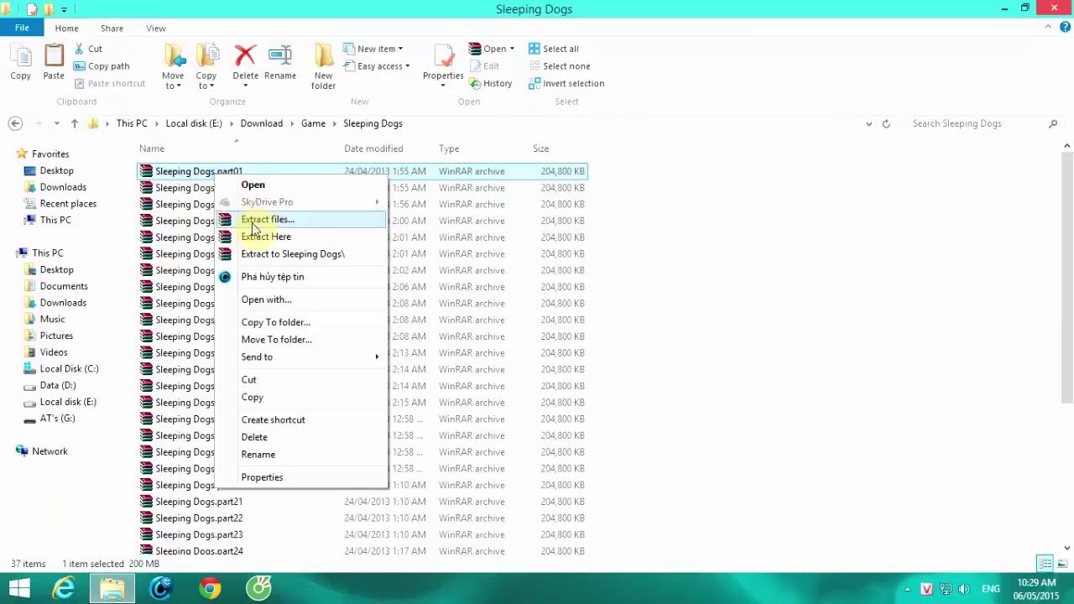
{"action": "left_click", "coordinate": [301, 256]}
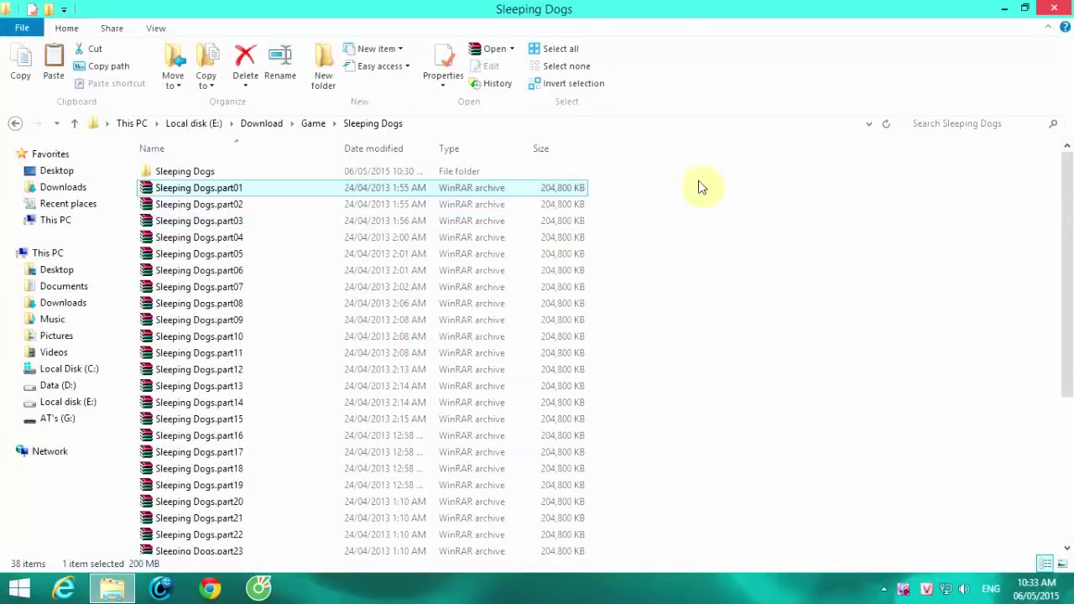
{"action": "left_click", "coordinate": [718, 210]}
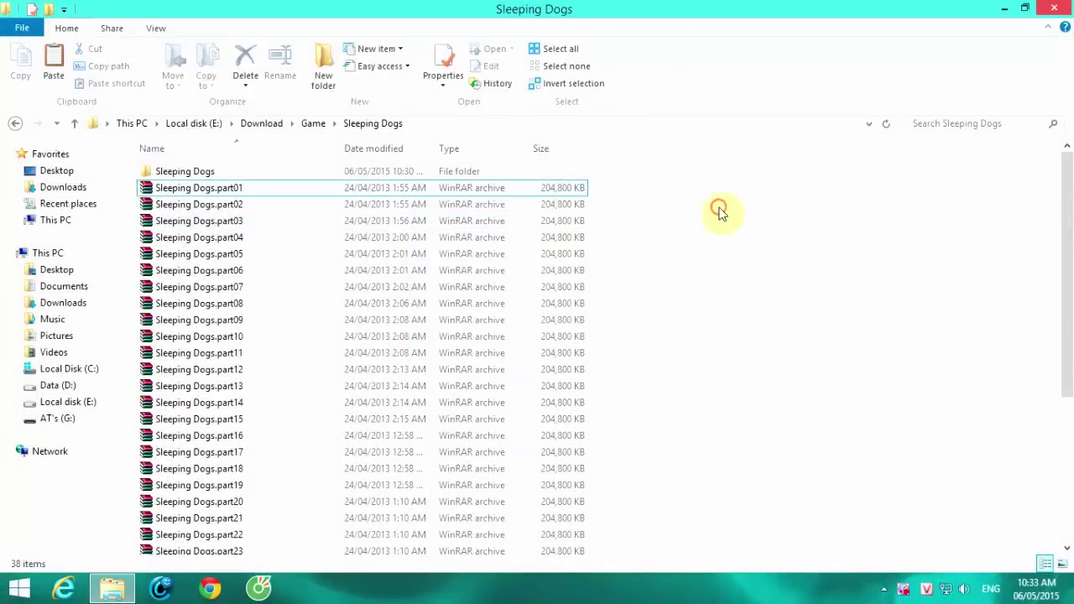
Open the extracted Sleeping Dogs subfolder above the archive parts.
{"action": "left_click", "coordinate": [201, 173]}
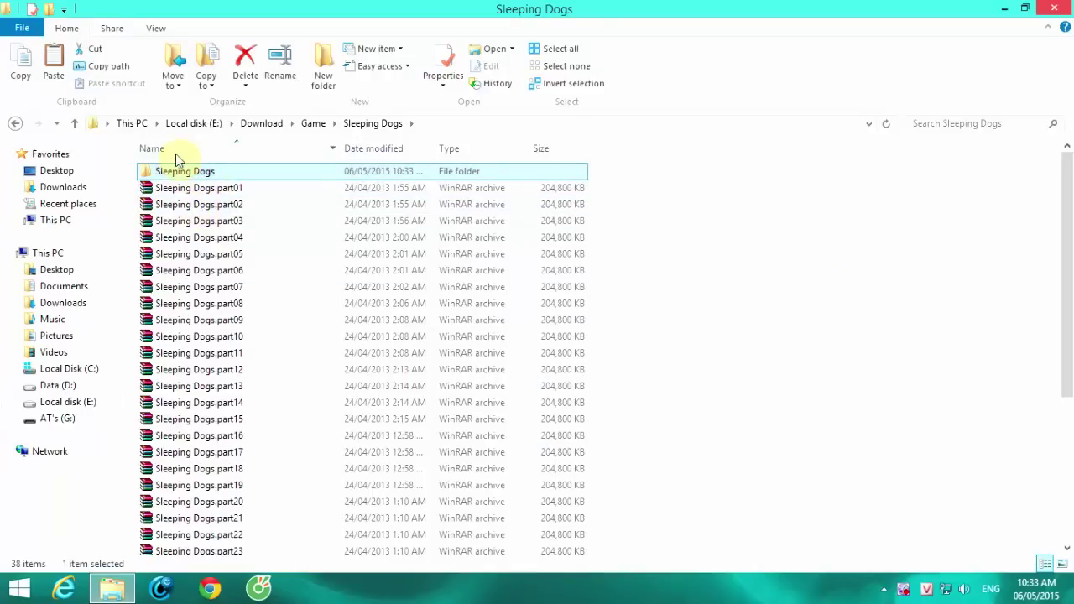
{"action": "left_click", "coordinate": [176, 172]}
{"action": "left_click", "coordinate": [336, 256]}
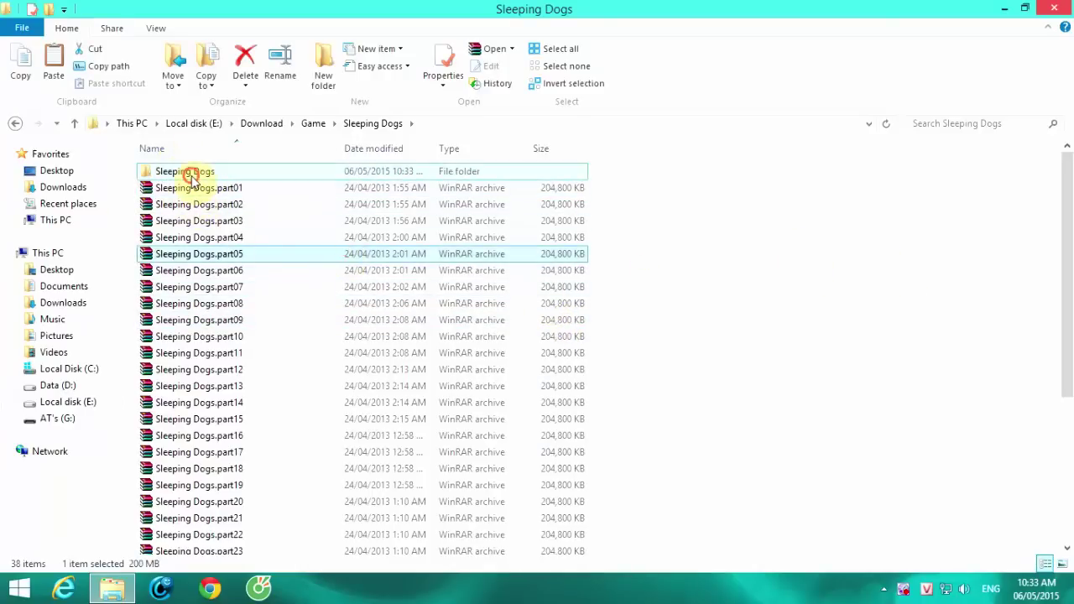
{"action": "left_click", "coordinate": [192, 173]}
{"action": "double_click", "coordinate": [277, 175]}
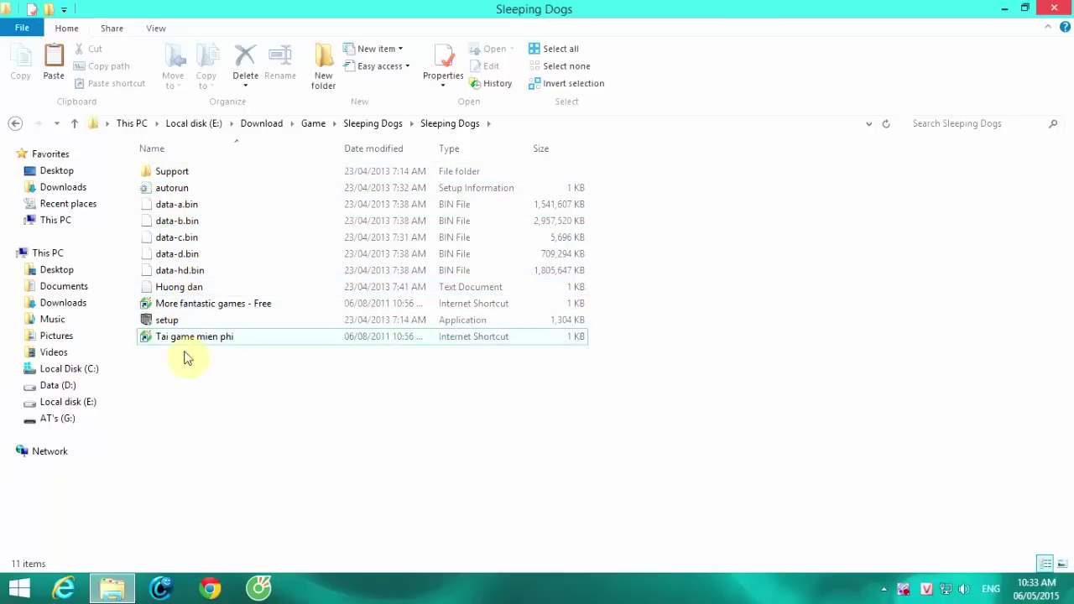
Look over the extracted game files and open the Huong dan text document.
{"action": "left_click", "coordinate": [164, 169]}
{"action": "left_click", "coordinate": [179, 270]}
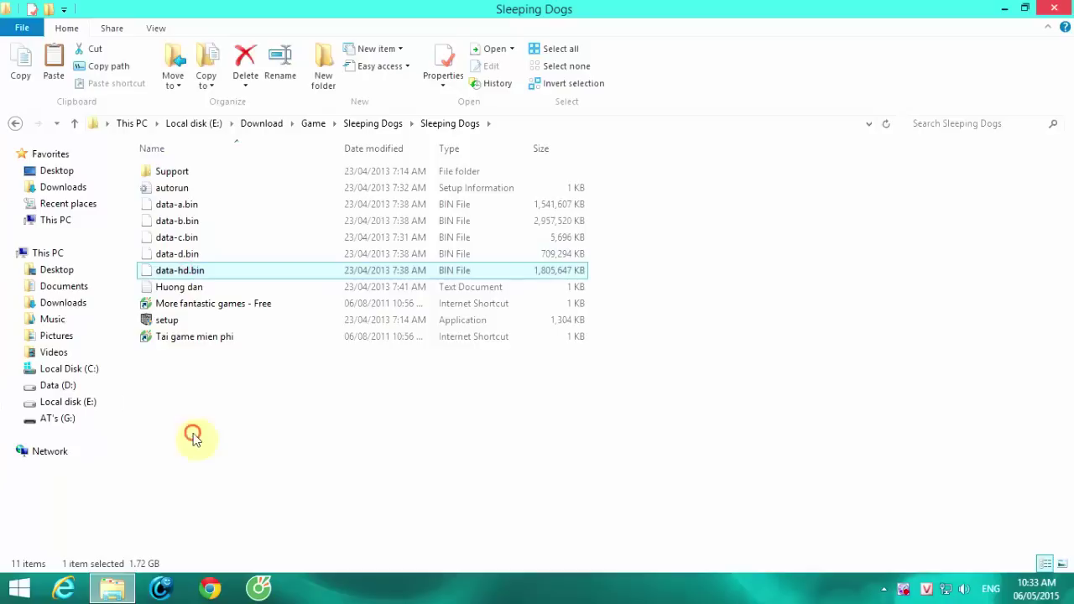
{"action": "left_click", "coordinate": [183, 286]}
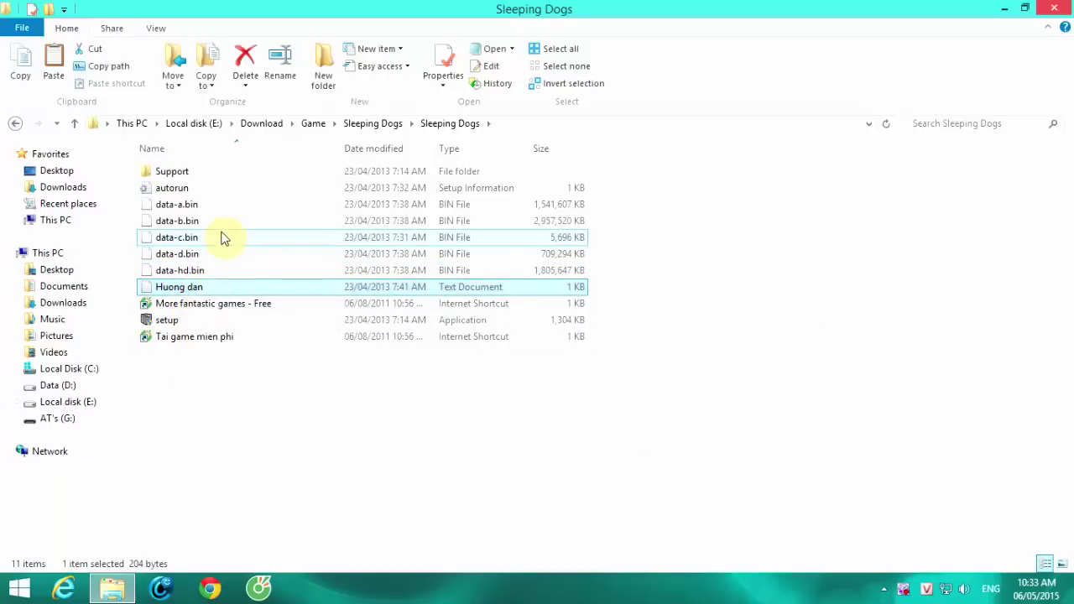
{"action": "left_click", "coordinate": [172, 320]}
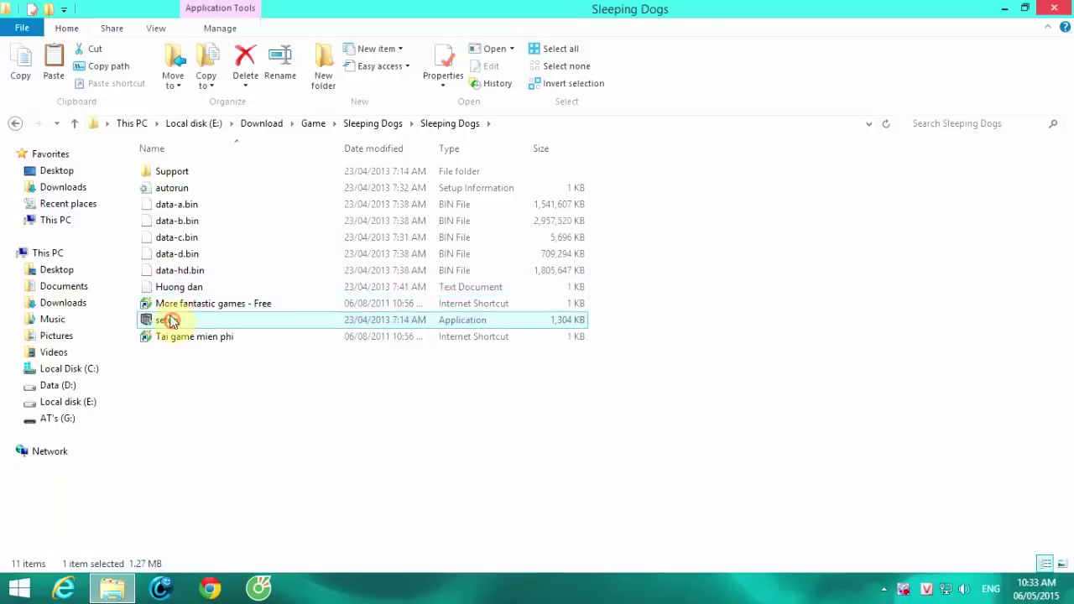
{"action": "left_click", "coordinate": [175, 287]}
{"action": "key", "text": "Return"}
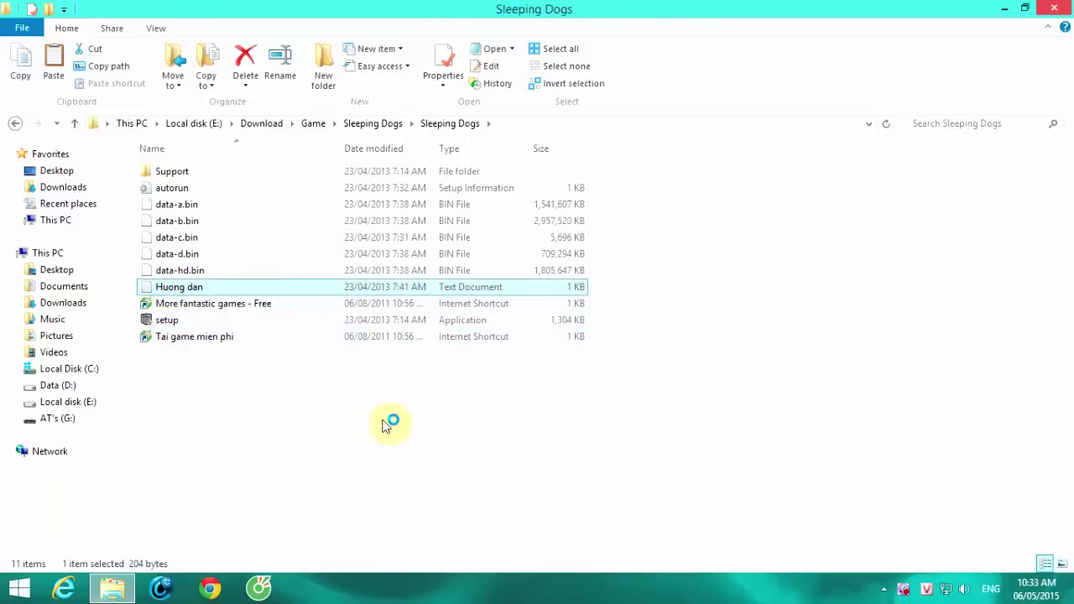
Read the installation instructions in the Huong dan document, including the GUI language note, and close it.
{"action": "left_click_drag", "start_coordinate": [545, 78], "coordinate": [624, 158]}
{"action": "left_click_drag", "start_coordinate": [492, 193], "coordinate": [748, 209]}
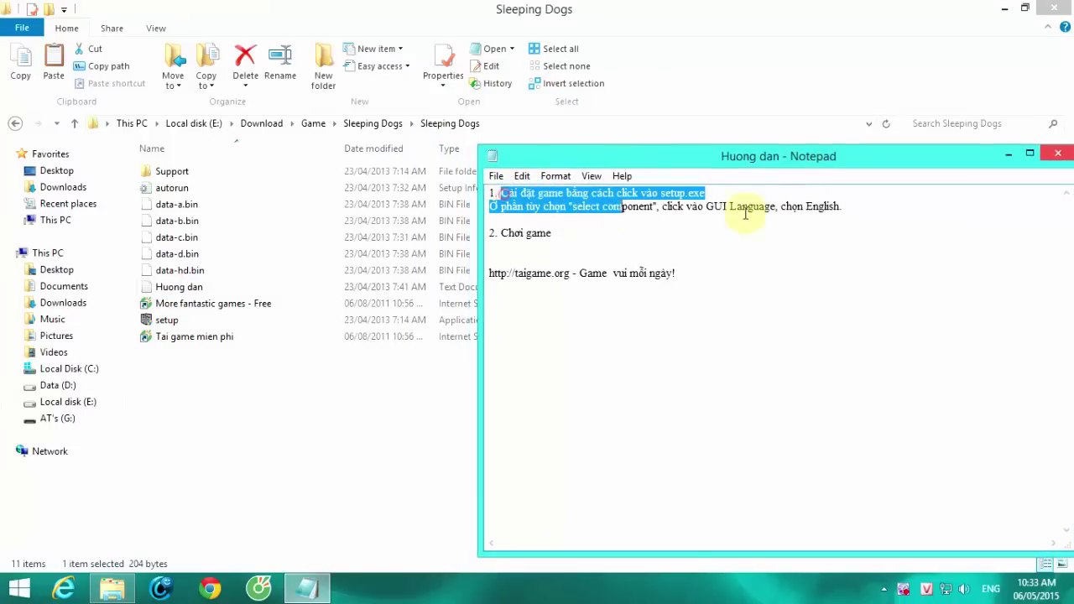
{"action": "left_click", "coordinate": [882, 212]}
{"action": "left_click", "coordinate": [579, 209]}
{"action": "left_click_drag", "start_coordinate": [631, 211], "coordinate": [739, 210]}
{"action": "left_click", "coordinate": [798, 206]}
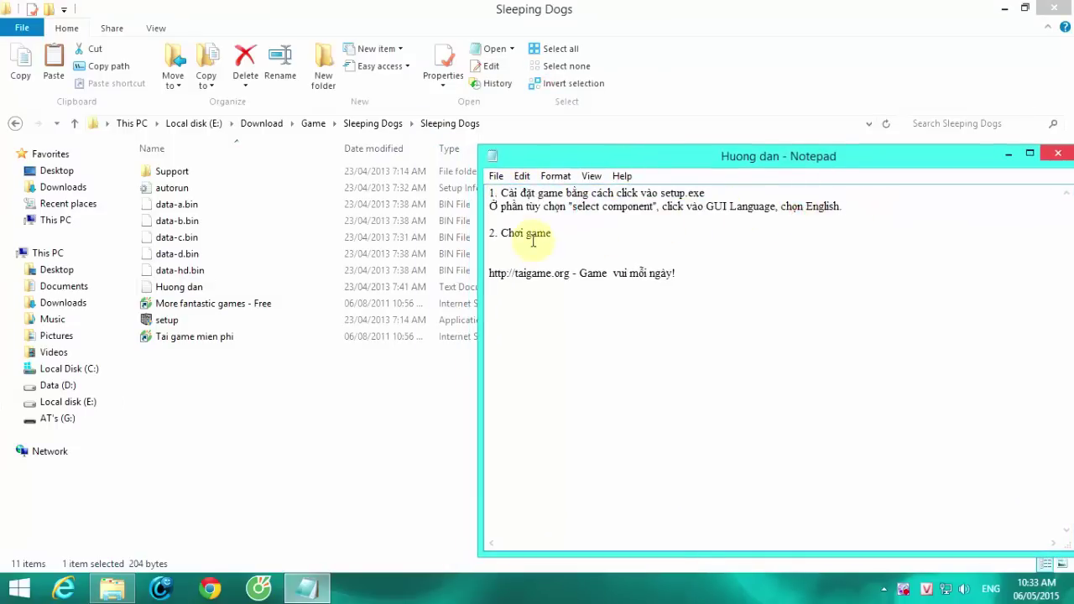
{"action": "left_click_drag", "start_coordinate": [539, 233], "coordinate": [501, 233]}
{"action": "left_click", "coordinate": [647, 230]}
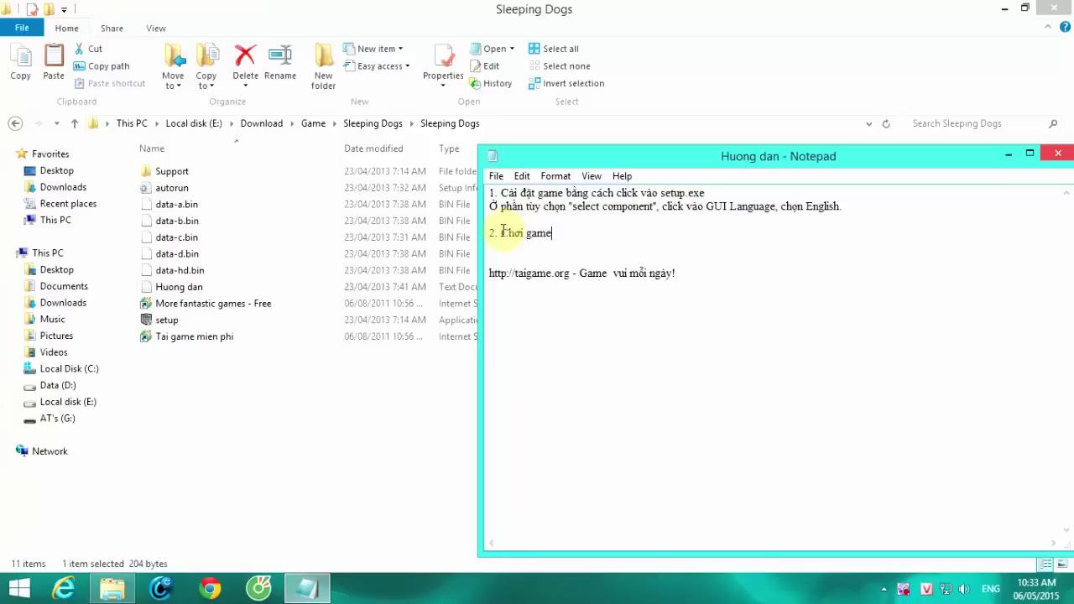
{"action": "left_click", "coordinate": [579, 211]}
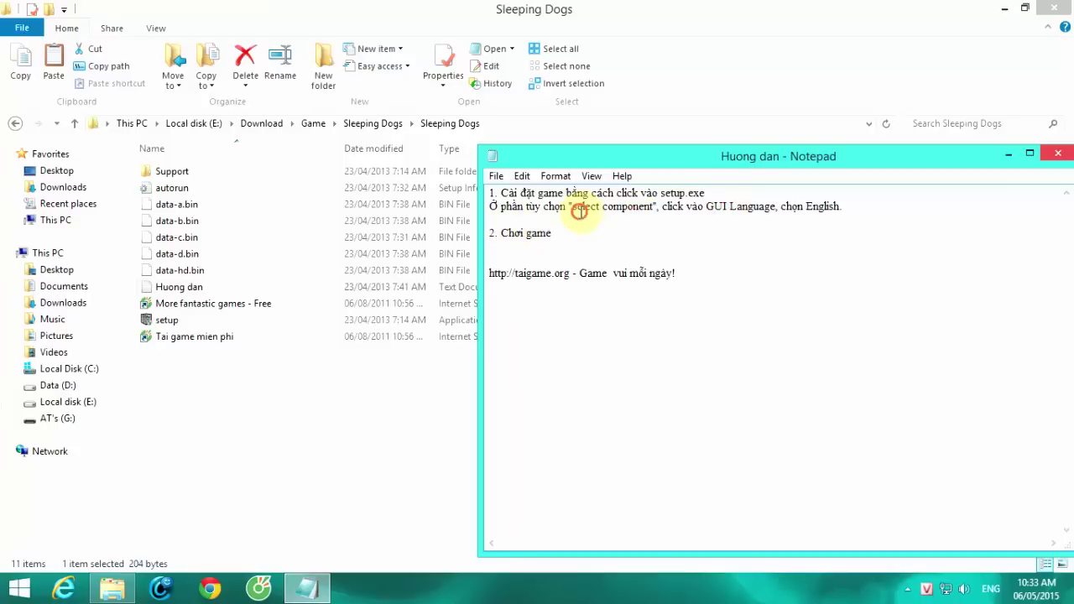
{"action": "left_click", "coordinate": [1057, 154]}
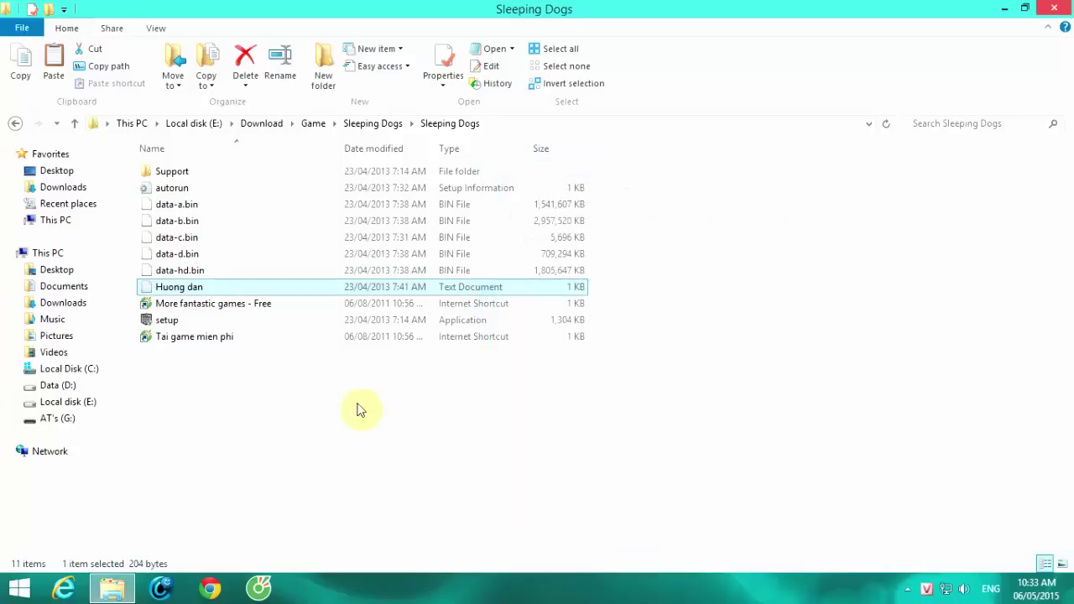
Launch the setup application from the extracted Sleeping Dogs folder and continue past the installer's welcome page.
{"action": "left_click", "coordinate": [165, 320]}
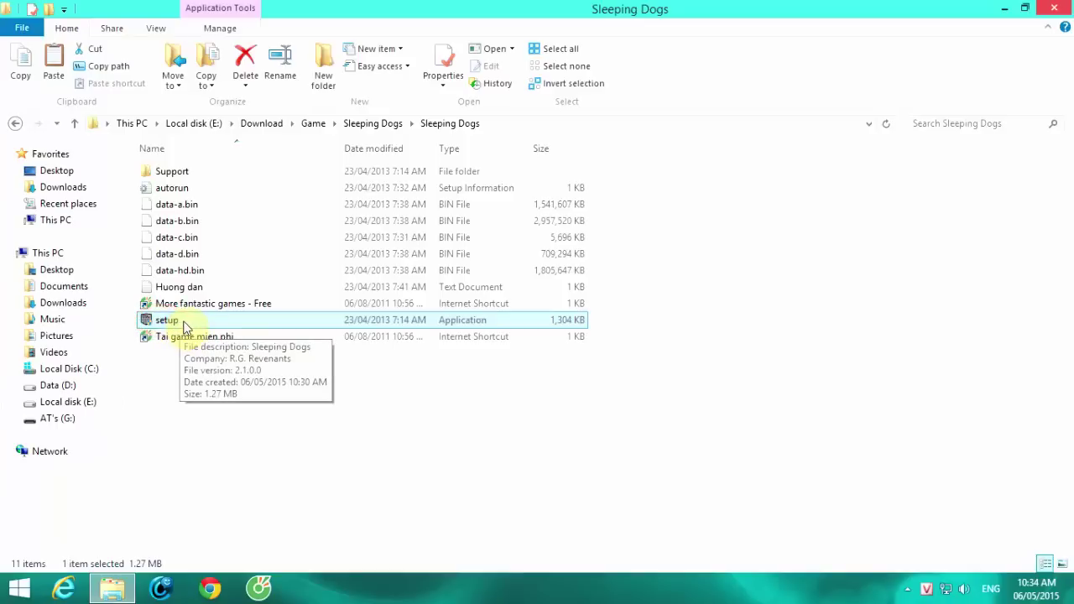
{"action": "left_click", "coordinate": [180, 270]}
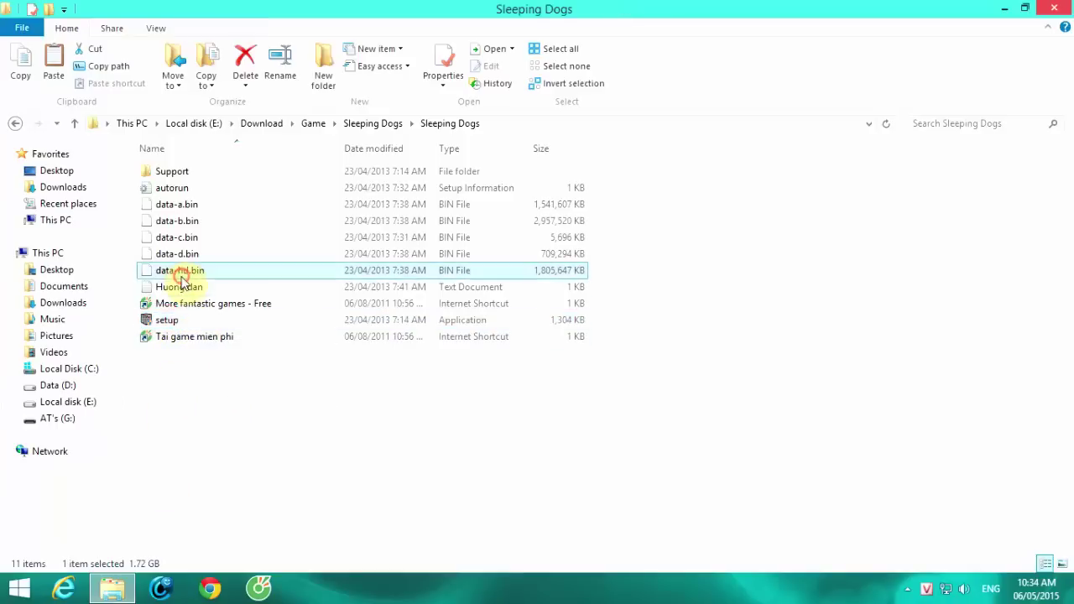
{"action": "left_click", "coordinate": [215, 327]}
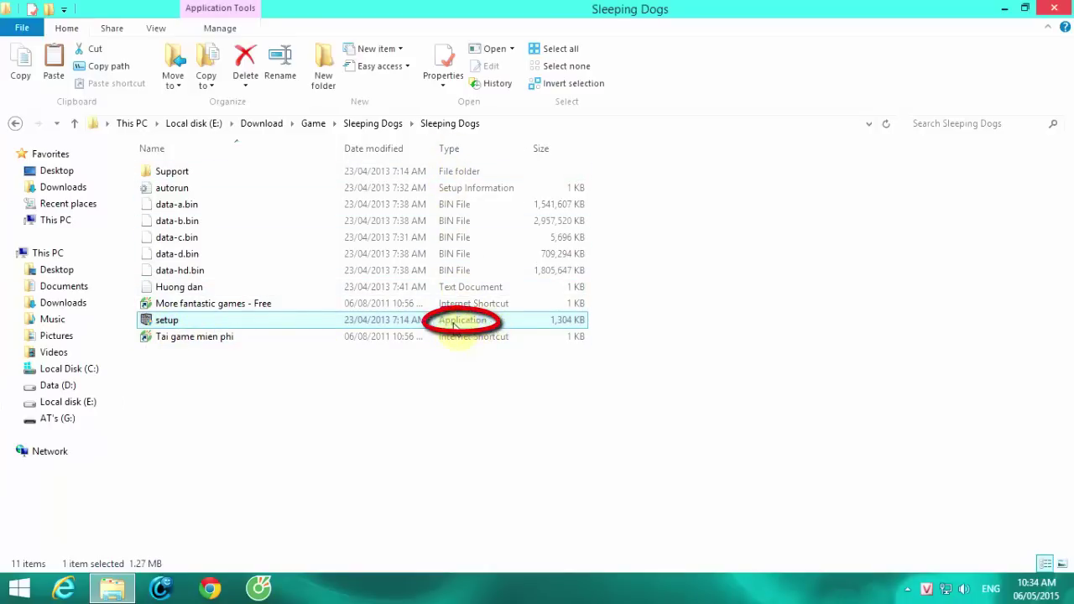
{"action": "left_click", "coordinate": [166, 365]}
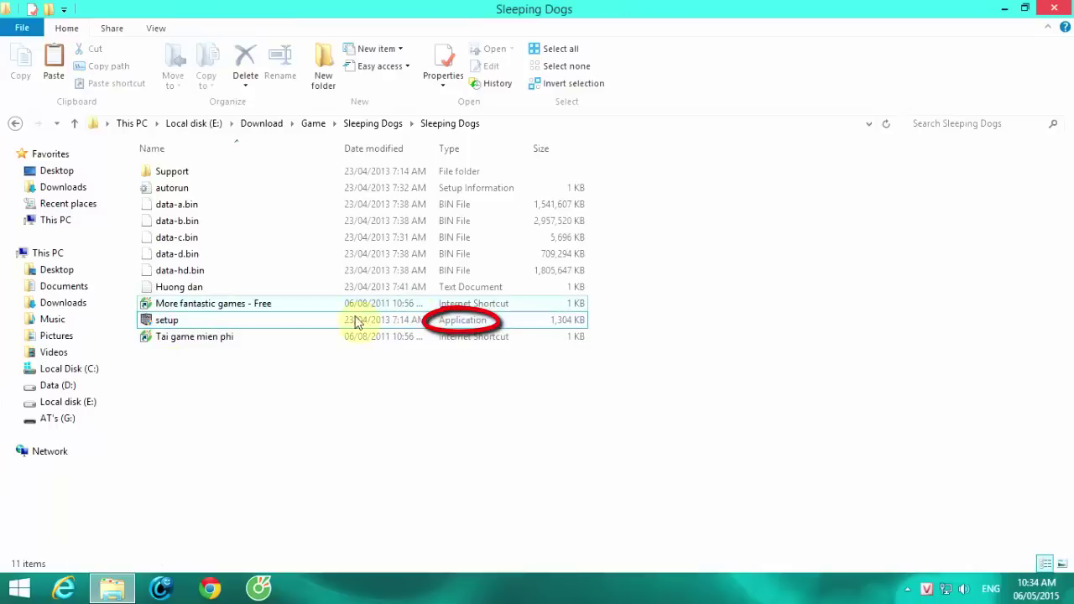
{"action": "left_click", "coordinate": [168, 319]}
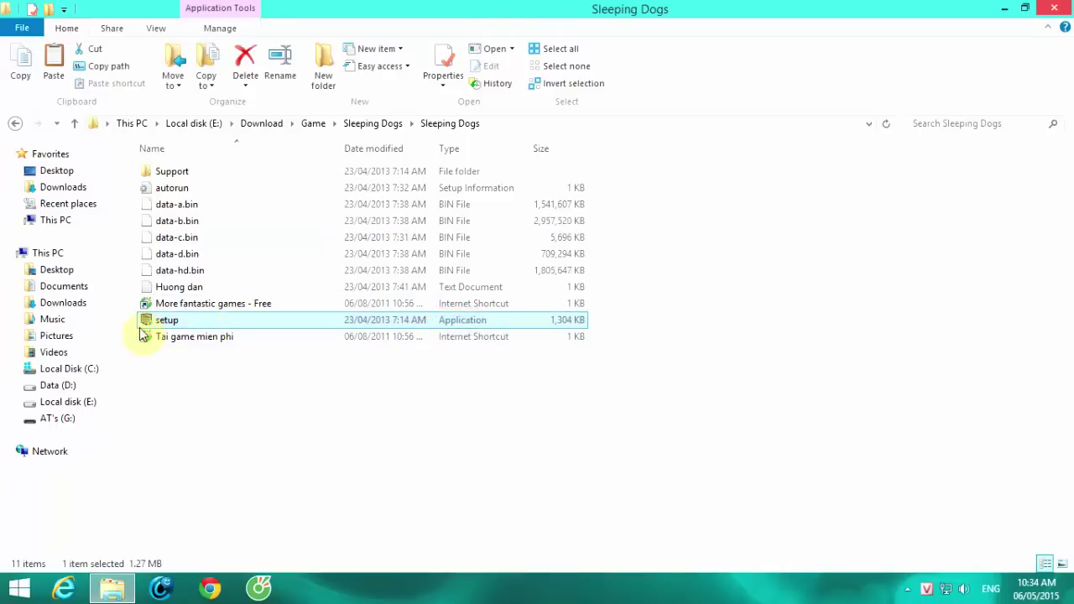
{"action": "double_click", "coordinate": [176, 320]}
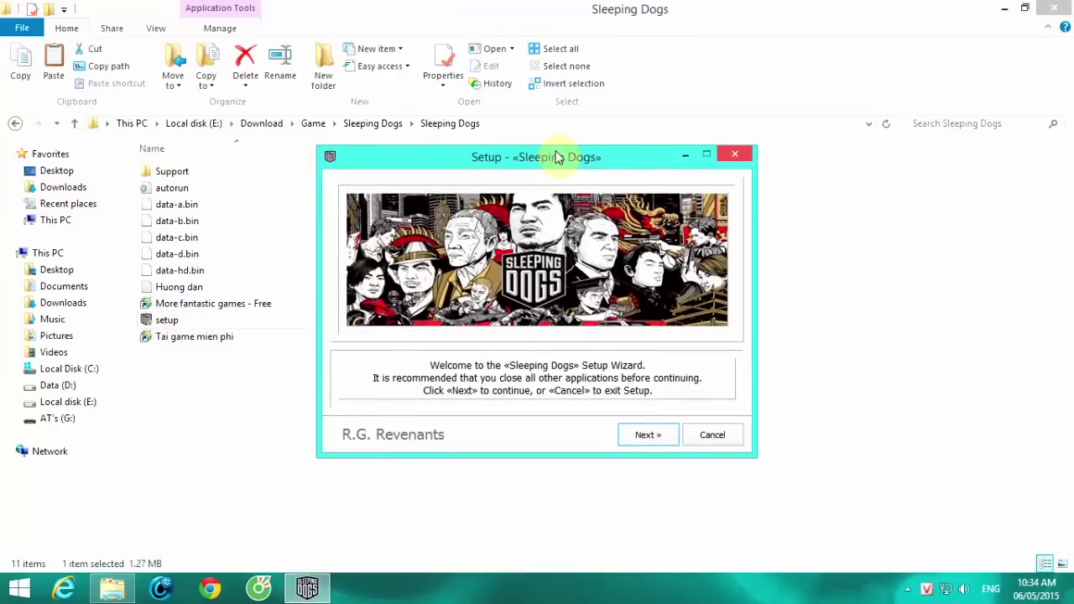
{"action": "mouse_move", "coordinate": [557, 157]}
{"action": "left_mouse_down"}
{"action": "mouse_move", "coordinate": [559, 132]}
{"action": "mouse_move", "coordinate": [596, 151]}
{"action": "mouse_move", "coordinate": [542, 141]}
{"action": "left_mouse_up"}
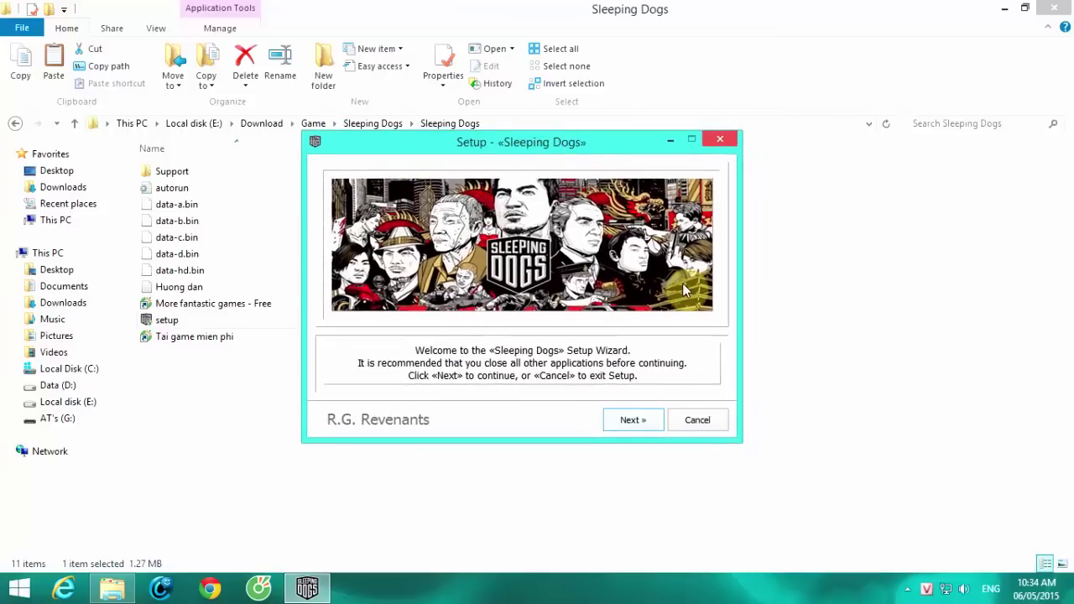
{"action": "left_click", "coordinate": [632, 422]}
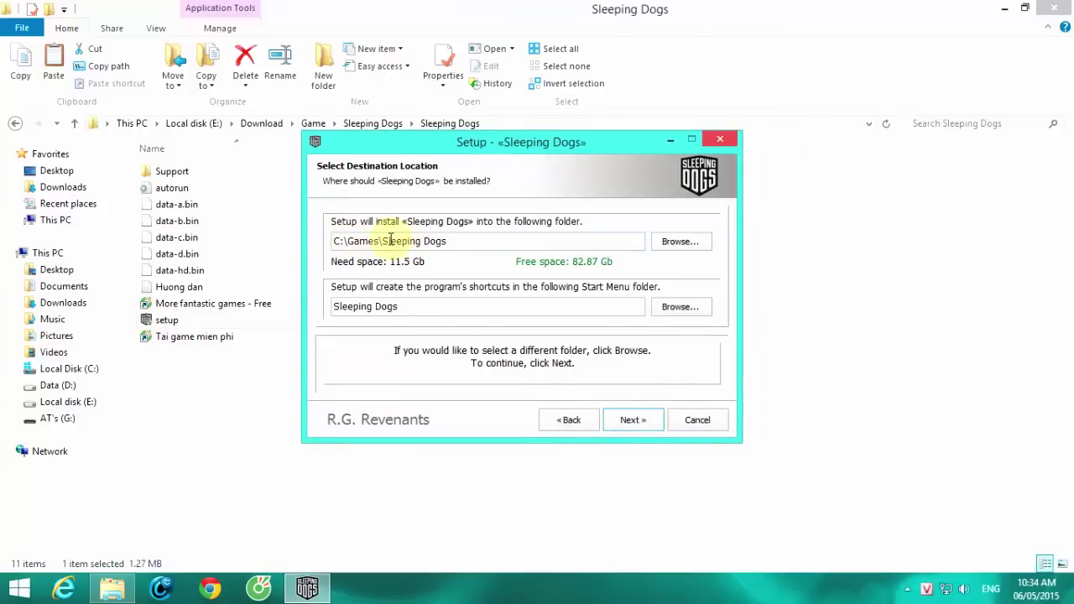
Set the installation destination to D:\Game\Sleeping Dogs by choosing the Game folder on the Data (D:) drive.
{"action": "left_click_drag", "start_coordinate": [475, 241], "coordinate": [247, 247]}
{"action": "left_click", "coordinate": [479, 241]}
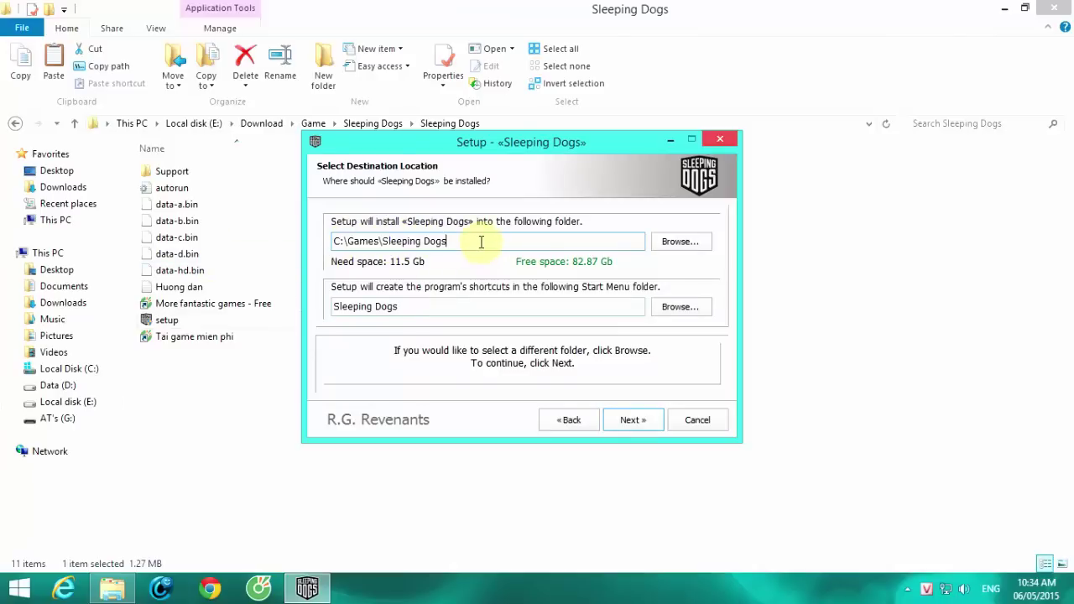
{"action": "left_click_drag", "start_coordinate": [479, 241], "coordinate": [332, 243]}
{"action": "left_click", "coordinate": [470, 241]}
{"action": "left_click", "coordinate": [671, 246]}
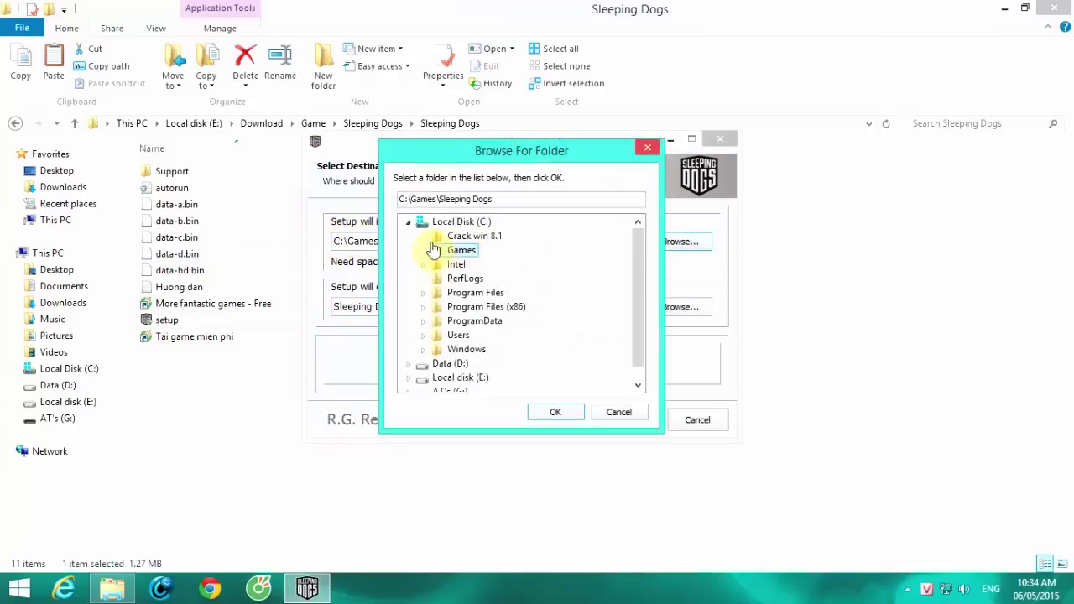
{"action": "left_click", "coordinate": [410, 223]}
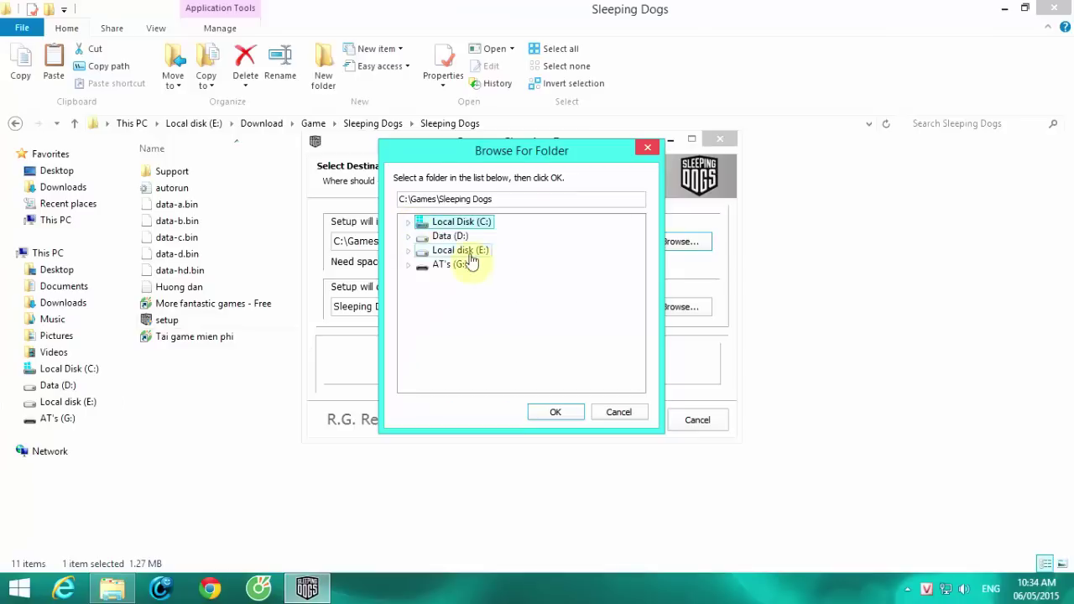
{"action": "left_click", "coordinate": [408, 237]}
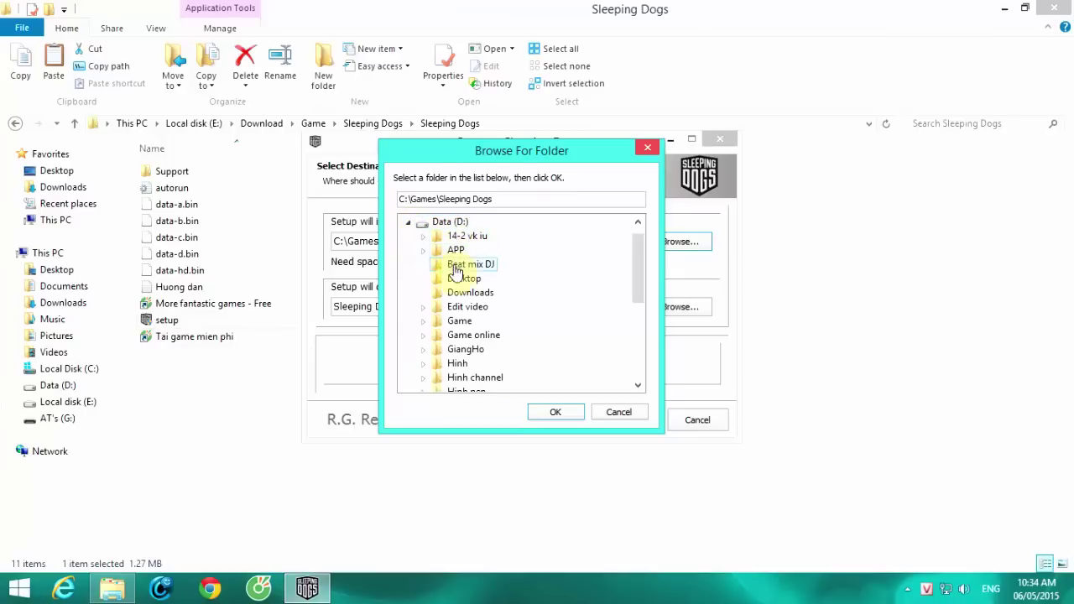
{"action": "left_click", "coordinate": [457, 323]}
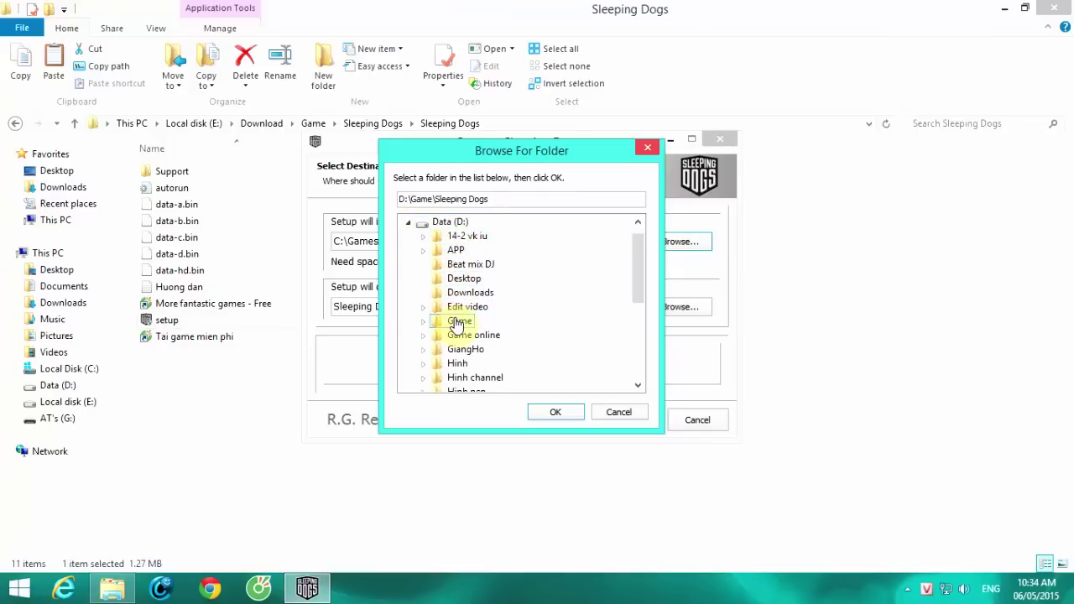
{"action": "left_click", "coordinate": [553, 416]}
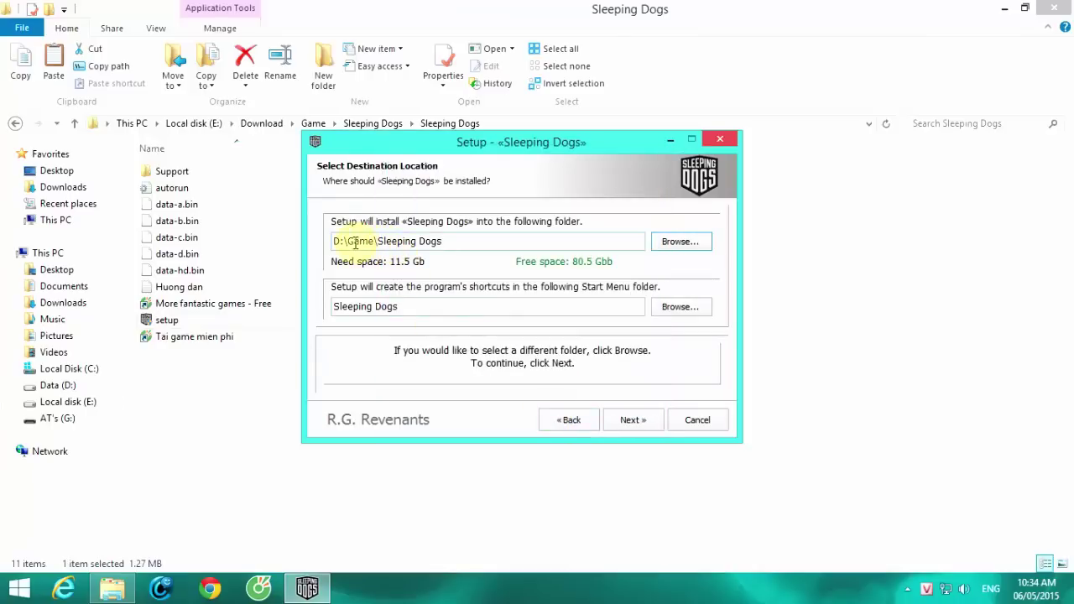
Review the destination path, keep Sleeping Dogs as the Start Menu folder, and continue to the component selection.
{"action": "left_click_drag", "start_coordinate": [335, 242], "coordinate": [518, 243]}
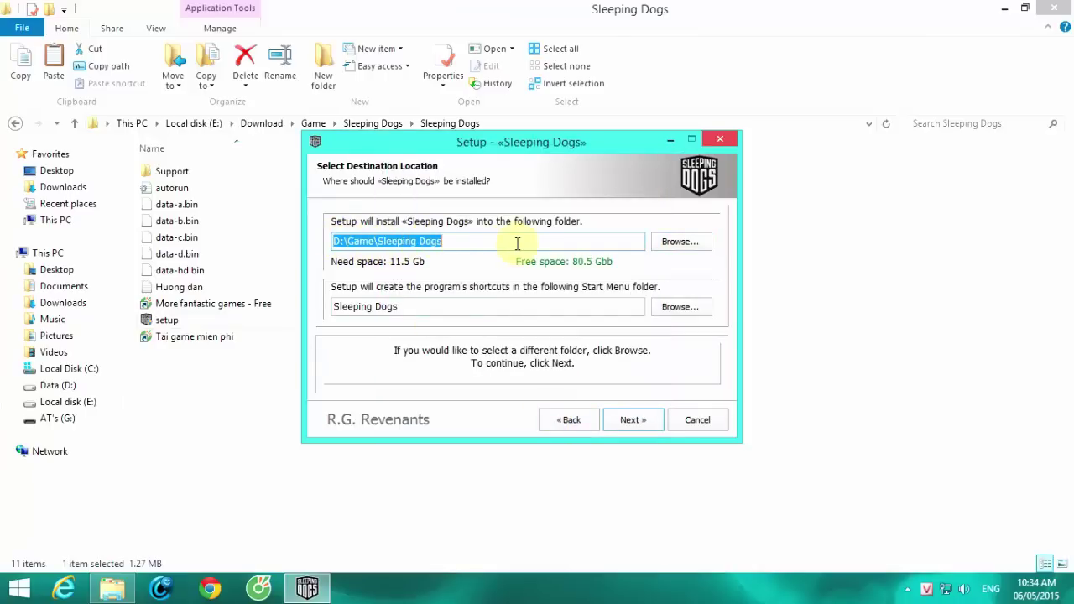
{"action": "left_click", "coordinate": [517, 243]}
{"action": "left_click", "coordinate": [367, 242], "text": "shift"}
{"action": "left_click", "coordinate": [533, 241]}
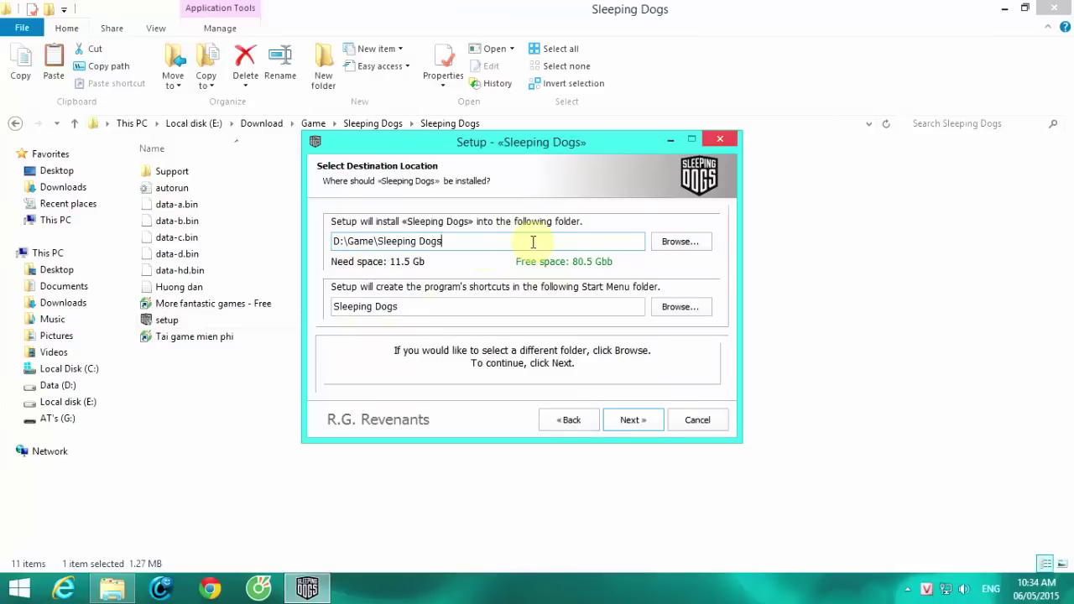
{"action": "left_click", "coordinate": [462, 307]}
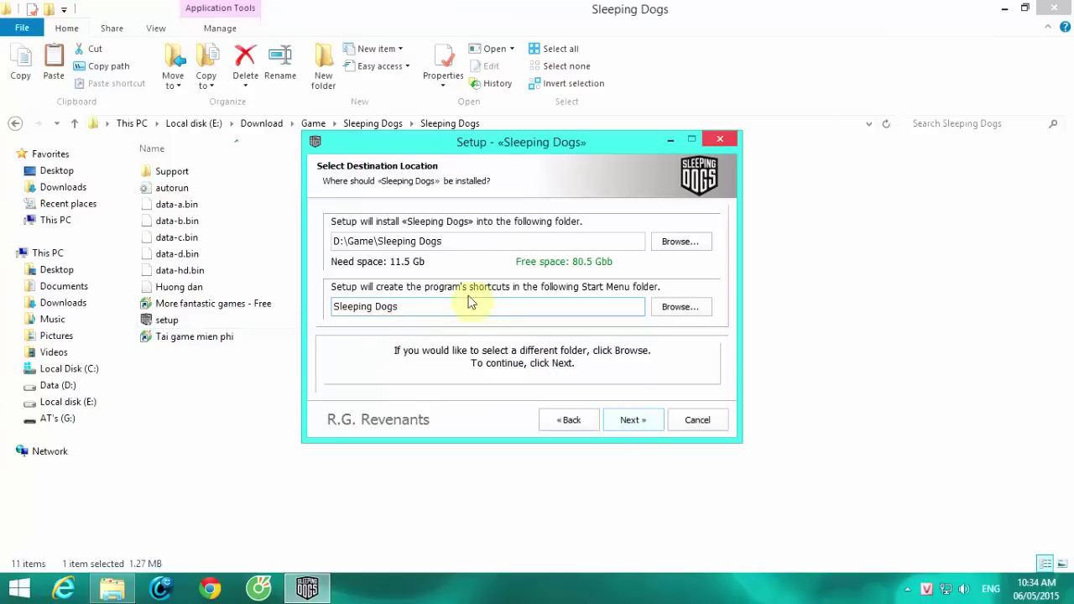
{"action": "left_click", "coordinate": [632, 422]}
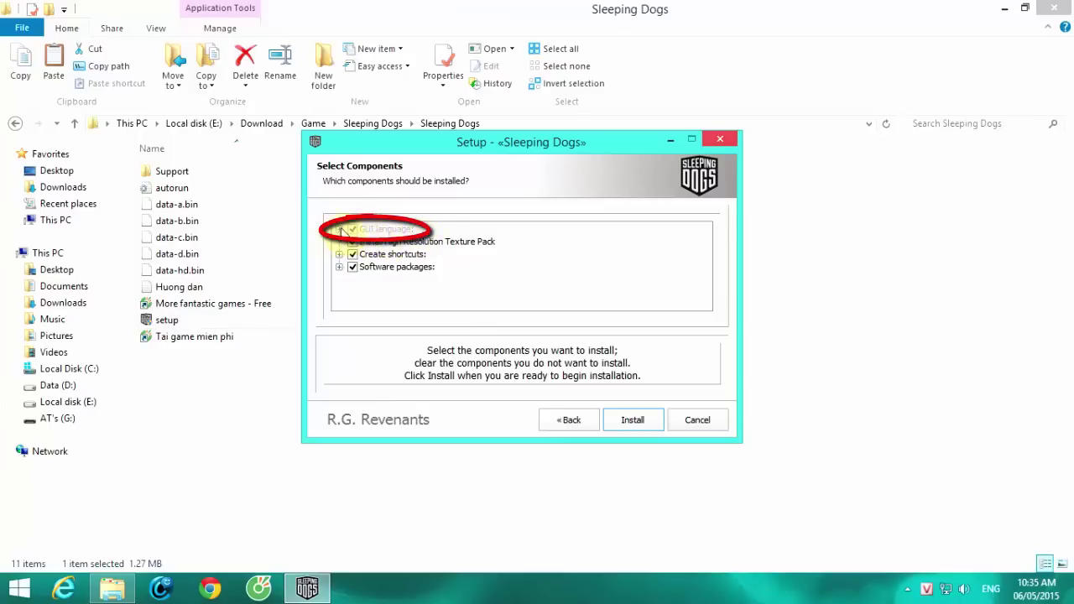
Install the game with English as the GUI language and exit the setup wizard without launching the game.
{"action": "left_click", "coordinate": [339, 229]}
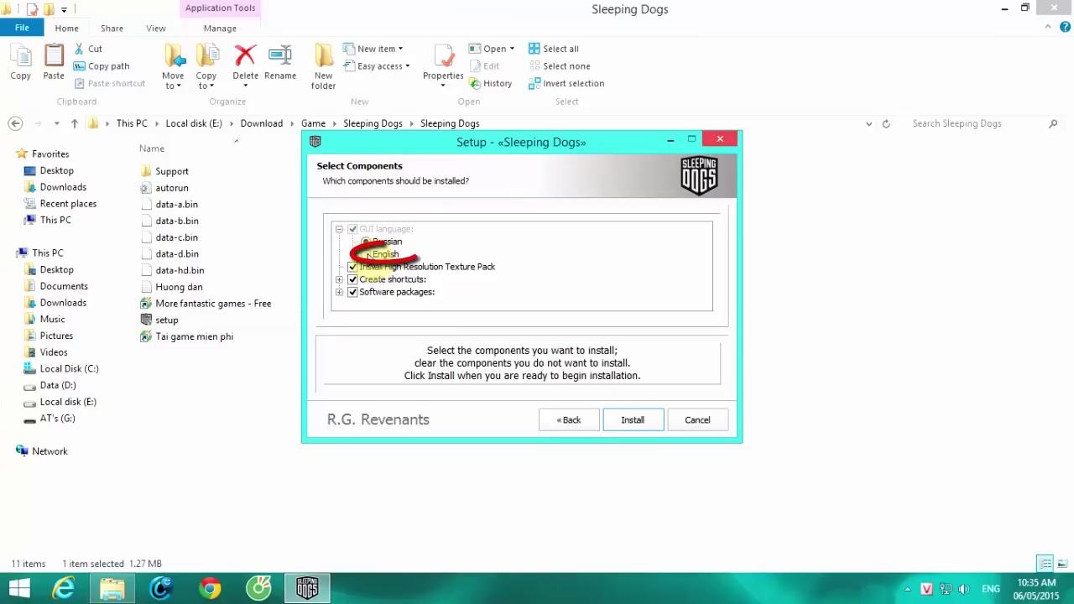
{"action": "left_click", "coordinate": [367, 255]}
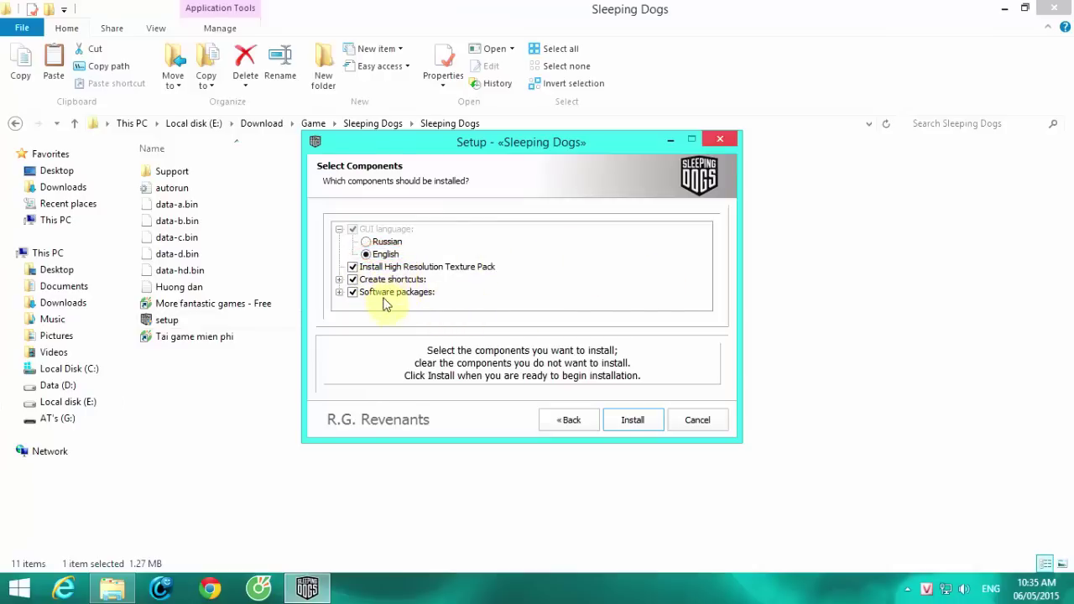
{"action": "left_click", "coordinate": [634, 428]}
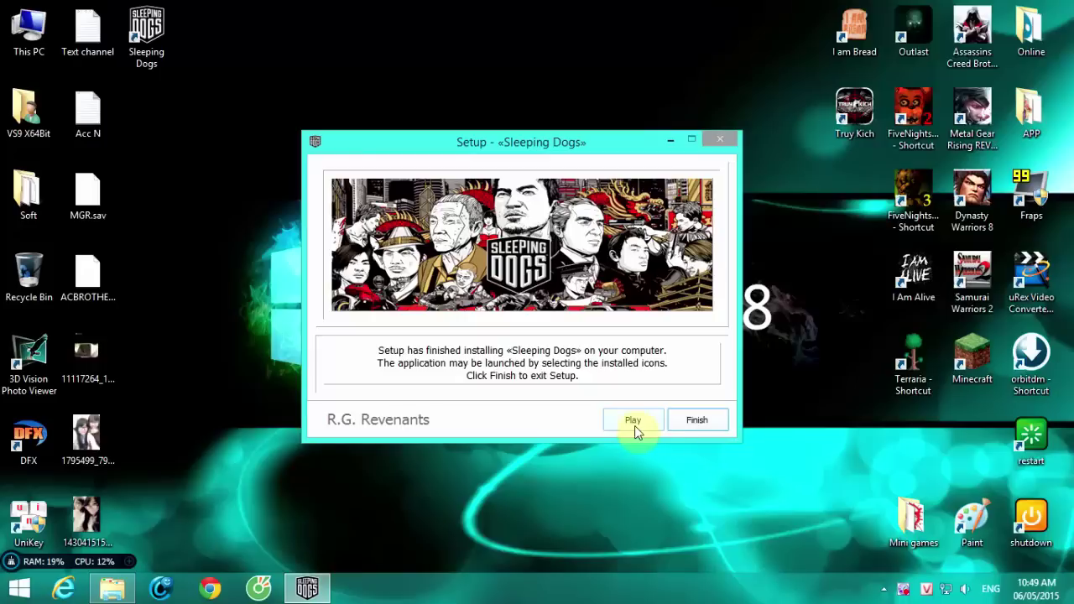
{"action": "left_click", "coordinate": [700, 427]}
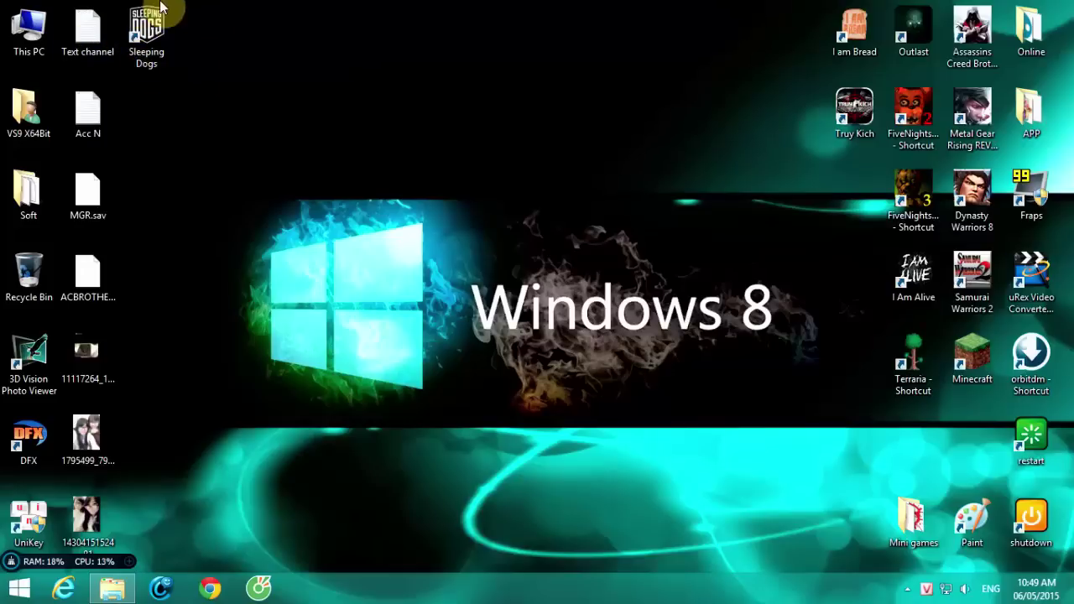
Move the Sleeping Dogs desktop shortcut to the free spot directly below the Truy Kich icon.
{"action": "left_click_drag", "start_coordinate": [148, 78], "coordinate": [861, 181]}
{"action": "left_click", "coordinate": [398, 169]}
{"action": "left_click", "coordinate": [851, 192]}
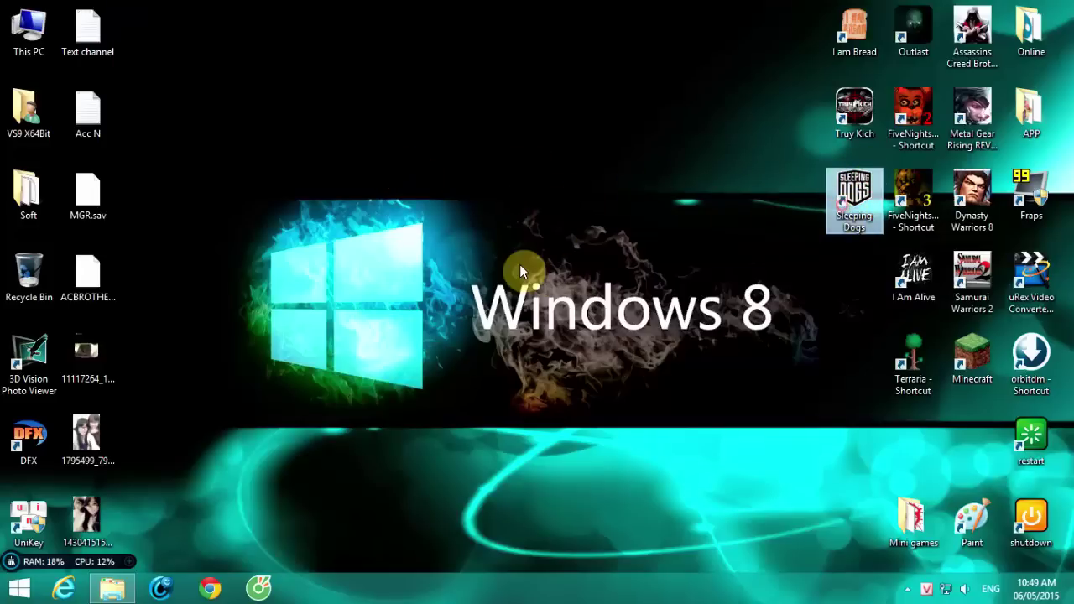
{"action": "left_click", "coordinate": [771, 250]}
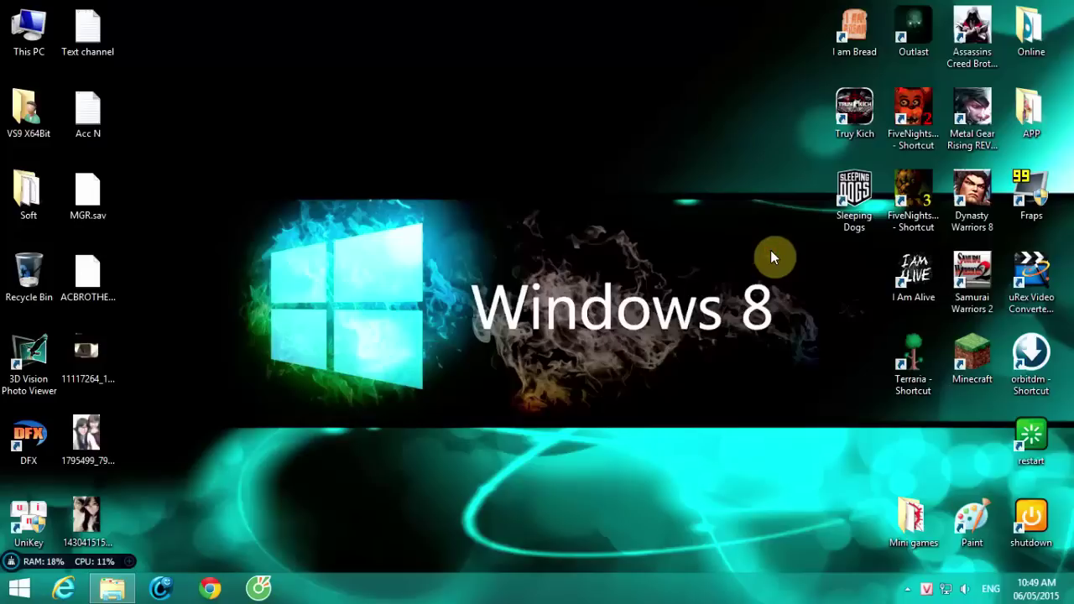